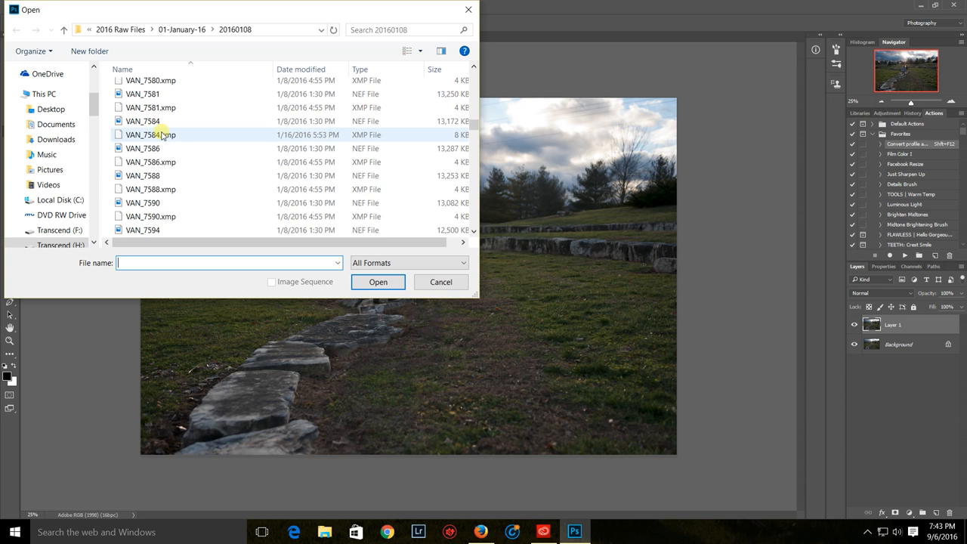
Open the raw photo VAN_8143 (NEF) from the 20160108 folder
scroll(160, 134, "down", 8)
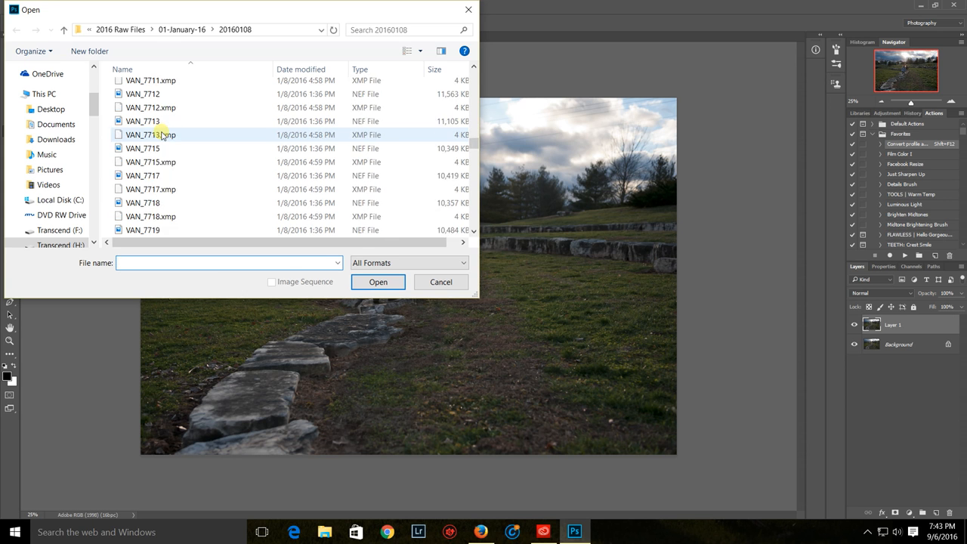
scroll(161, 134, "down", 10)
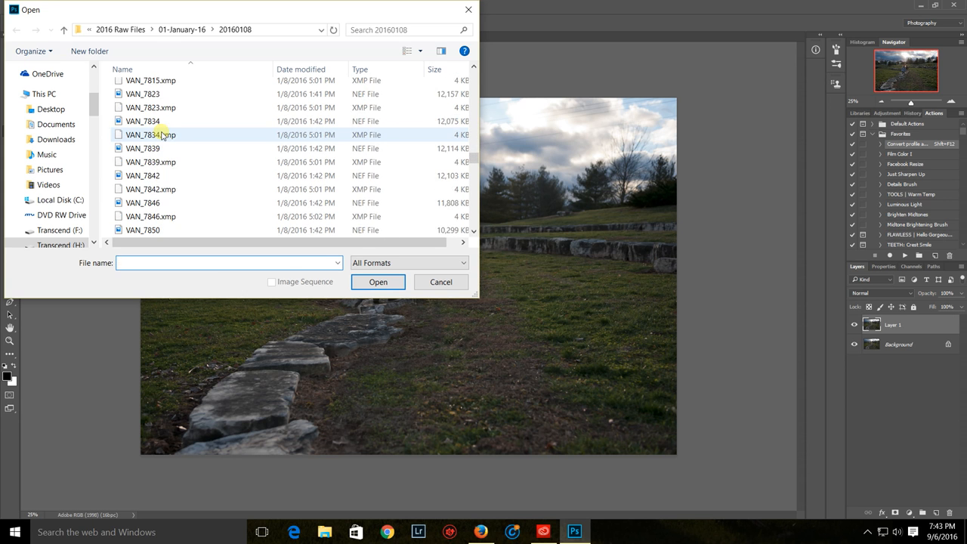
scroll(160, 134, "down", 5)
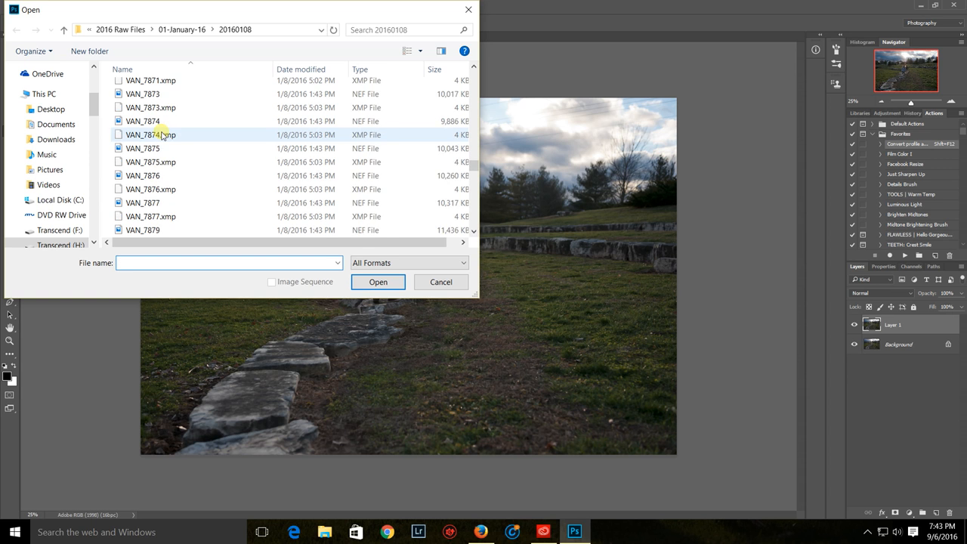
scroll(161, 134, "down", 12)
scroll(161, 134, "down", 15)
scroll(161, 134, "down", 15)
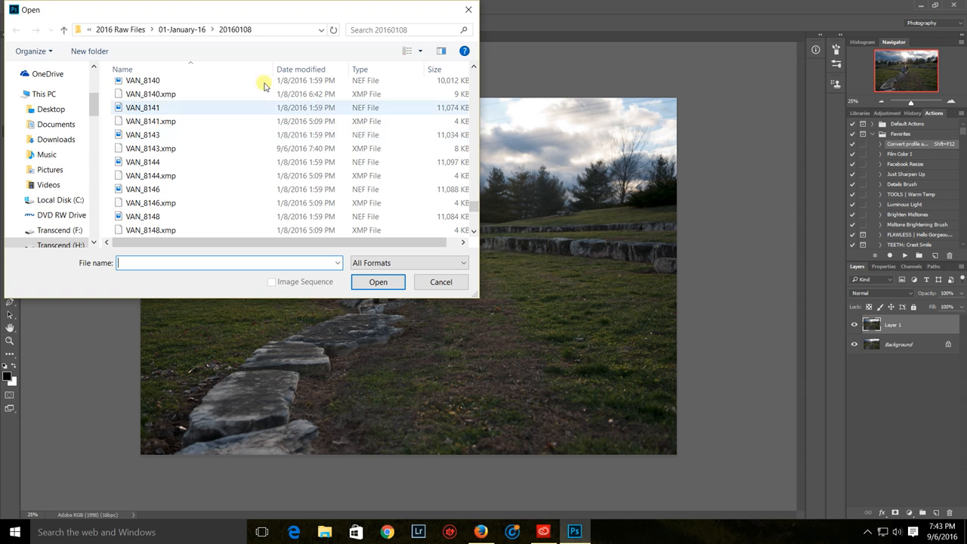
double_click(136, 134)
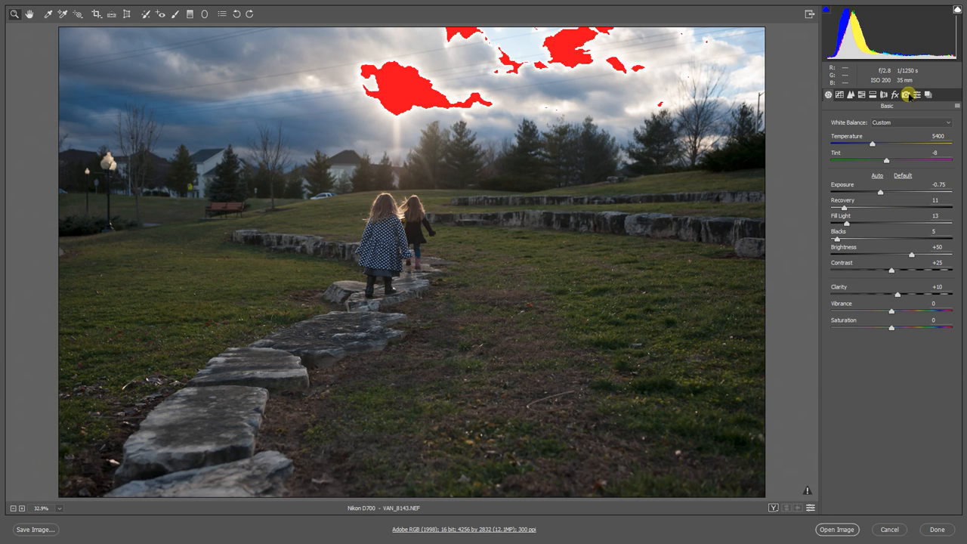
Review the raw file's camera calibration, basic, sharpening and split toning settings, including the sharpening mask preview
left_click(906, 94)
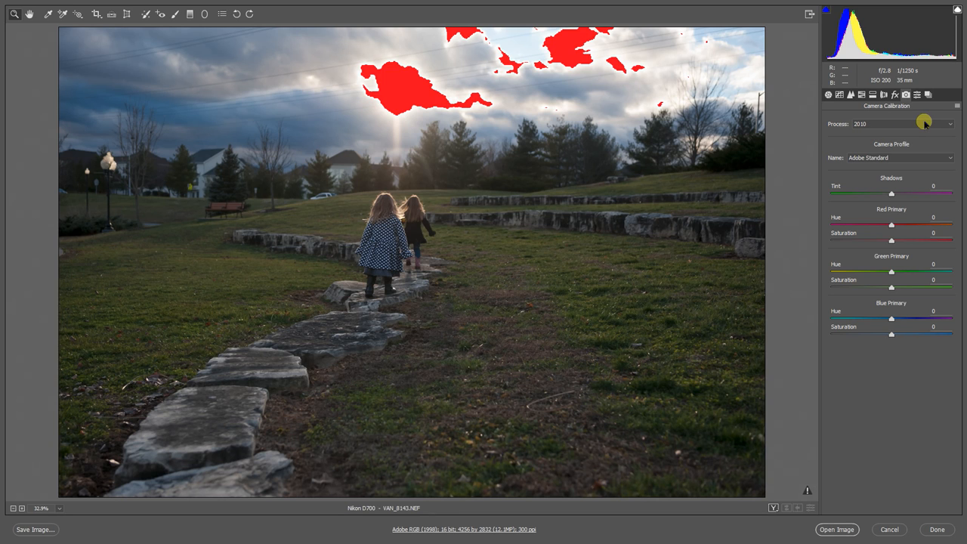
left_click(827, 95)
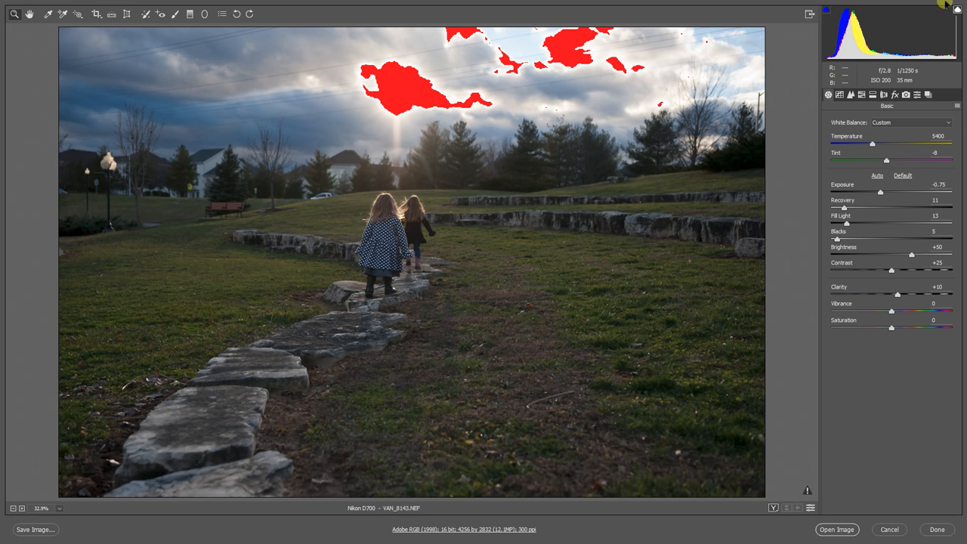
left_click(849, 94)
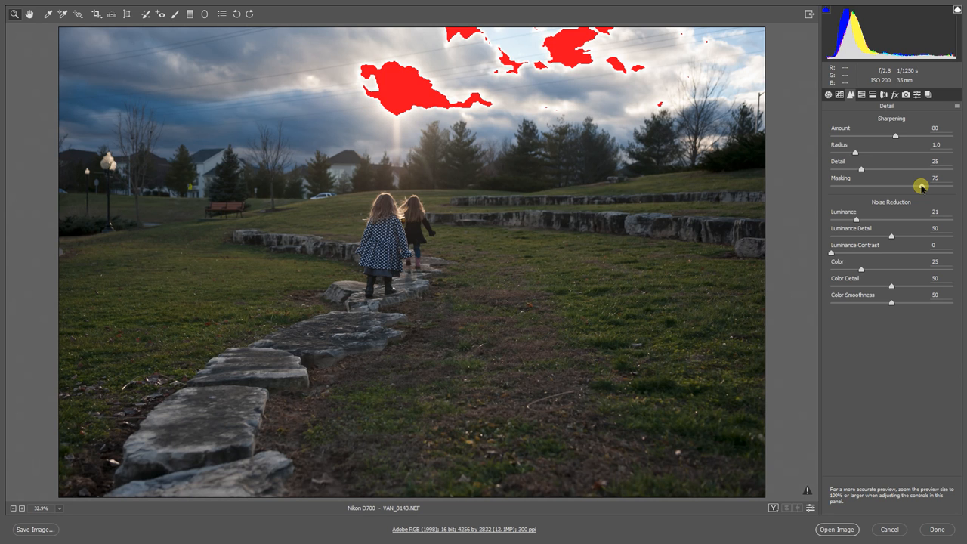
left_click(920, 186, "alt")
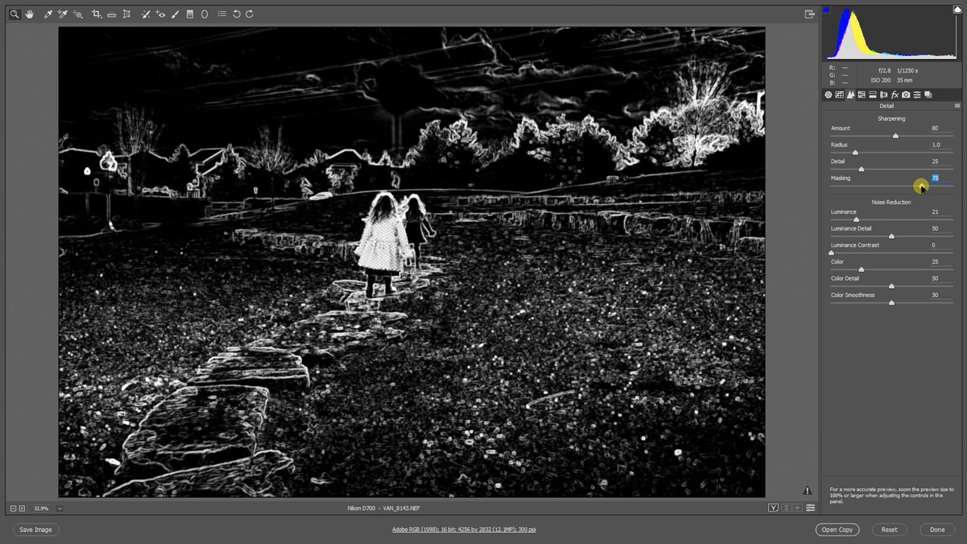
left_click_drag(921, 187, 921, 186)
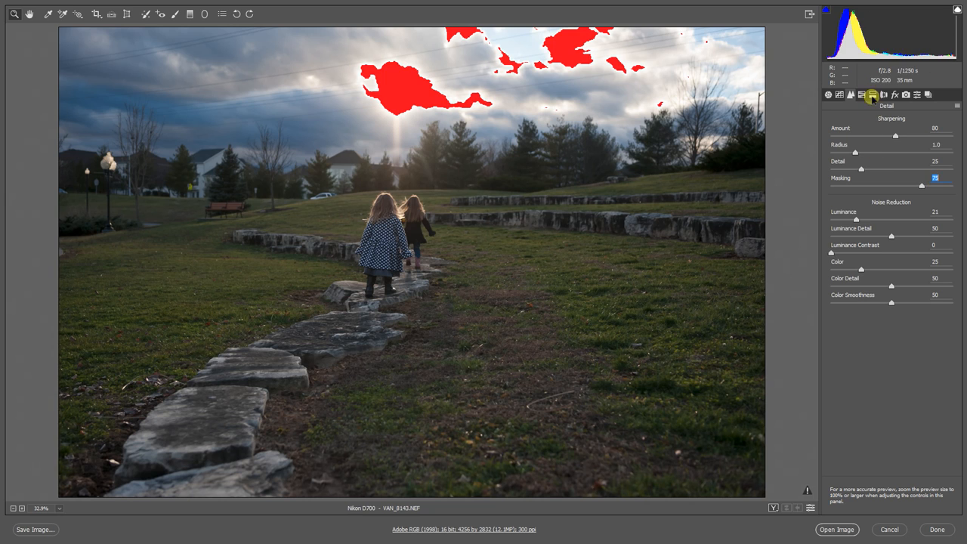
left_click(872, 95)
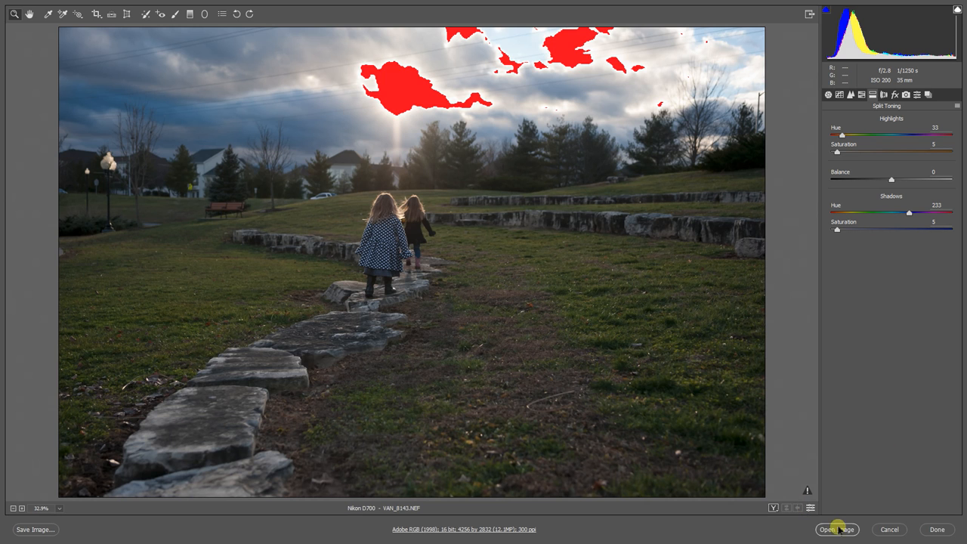
Open the raw image as a Photoshop document and duplicate the Background layer
left_click(839, 530)
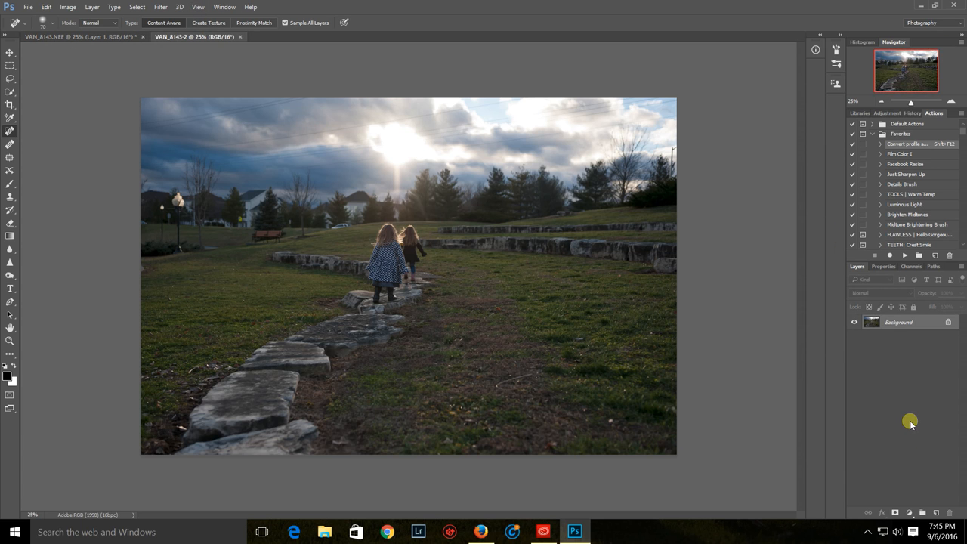
key("ctrl+j")
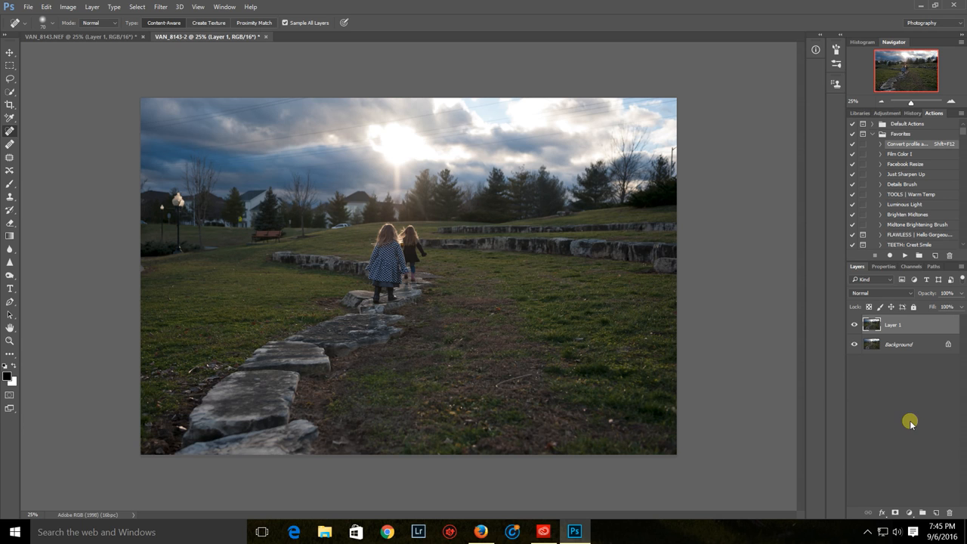
Remove the stick in the grass and the blemish by the stone wall's far end with the Spot Healing Brush
left_click(10, 132)
left_click(516, 377)
mouse_move(505, 381)
left_mouse_down()
mouse_move(498, 387)
mouse_move(513, 388)
left_mouse_up()
left_click(527, 384)
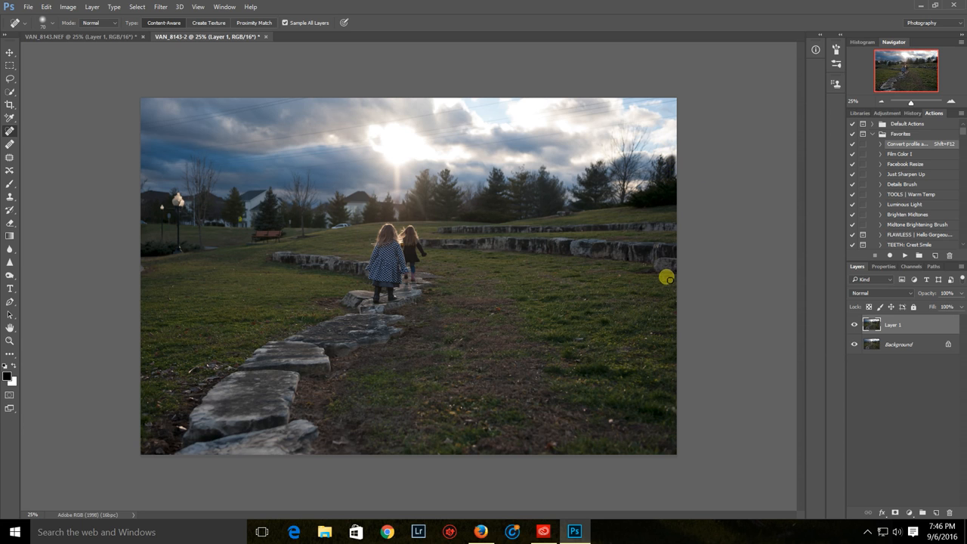
left_click(665, 279)
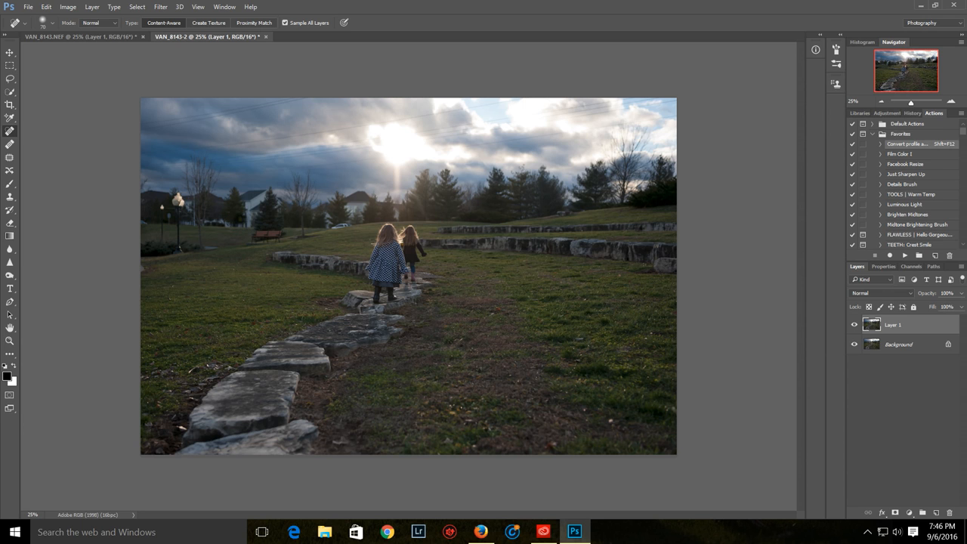
Lasso the red park bench and remove it with a Content-Aware fill in Normal mode at 100% opacity
left_click(10, 78)
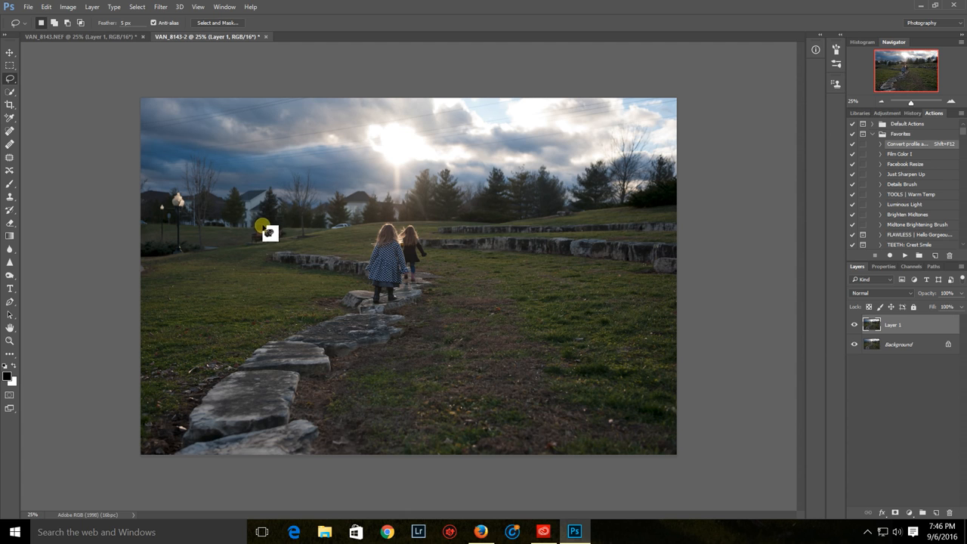
mouse_move(252, 232)
left_mouse_down()
mouse_move(244, 243)
mouse_move(281, 247)
mouse_move(279, 227)
left_mouse_up()
left_click(46, 8)
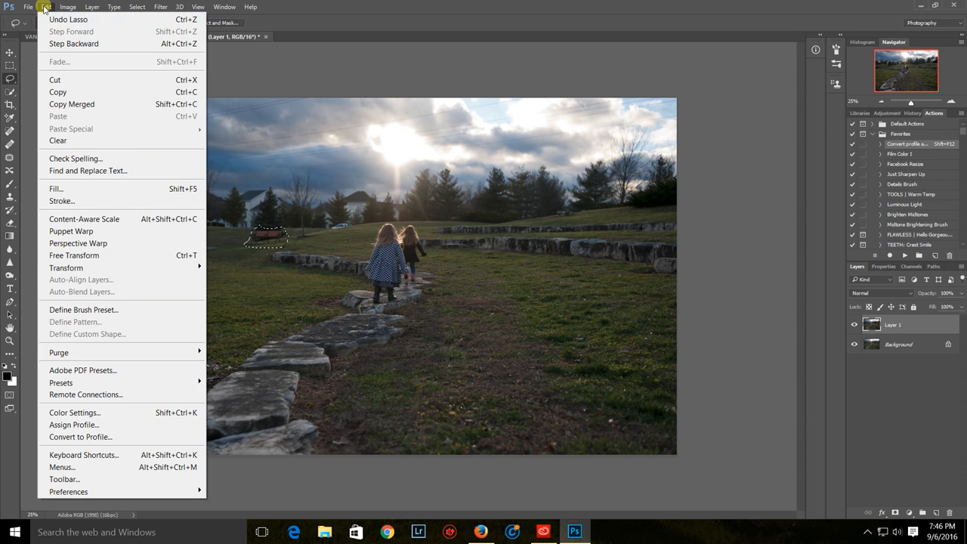
left_click(53, 191)
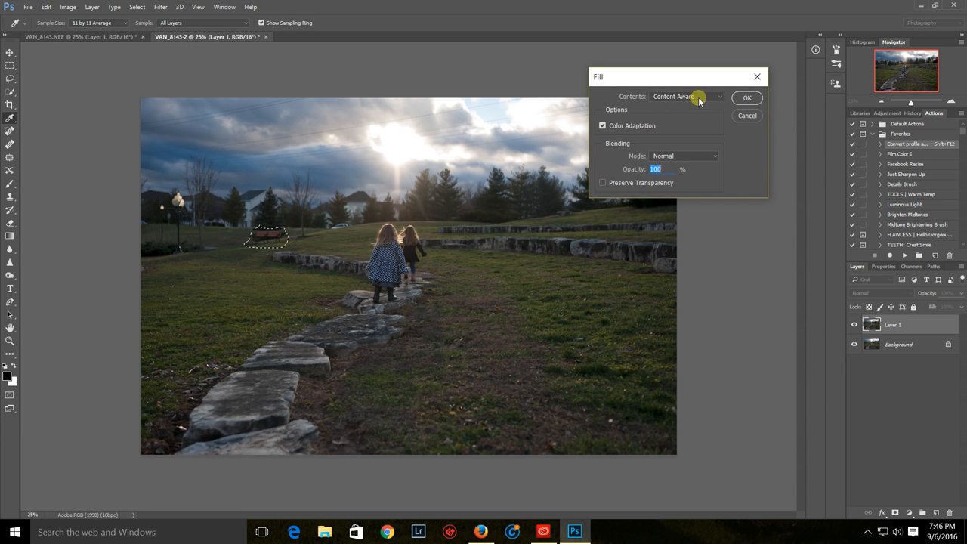
left_click(747, 99)
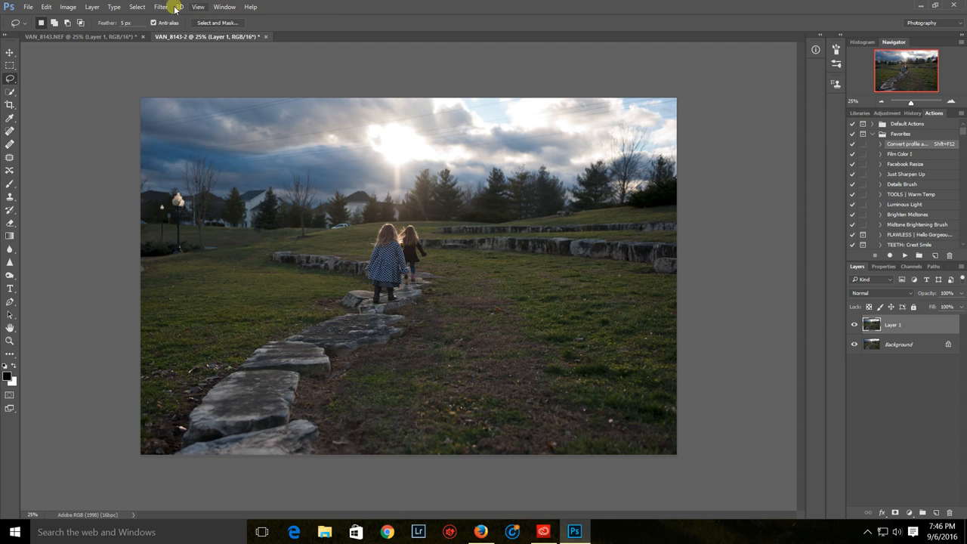
Lasso the parked car on the horizon and remove it with a Content-Aware fill
left_click(10, 130)
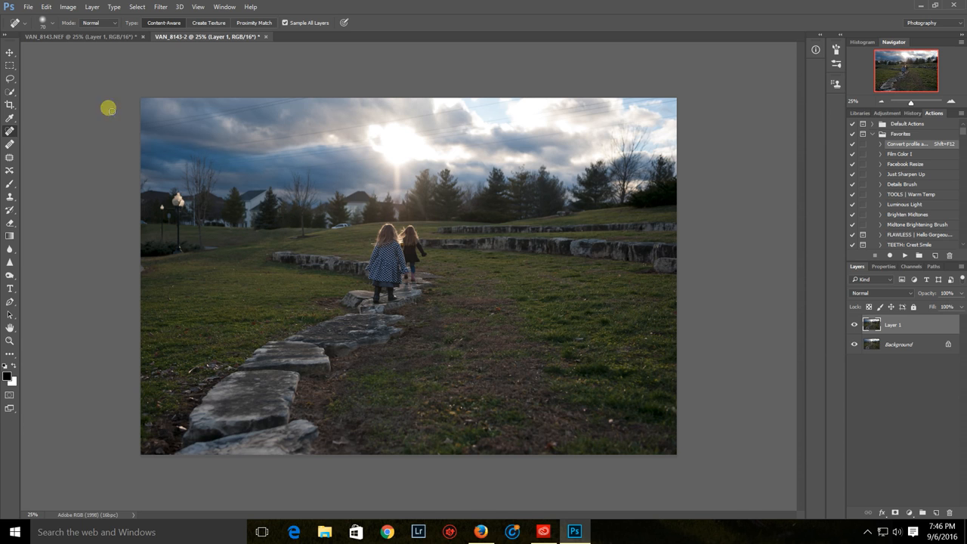
left_click(10, 77)
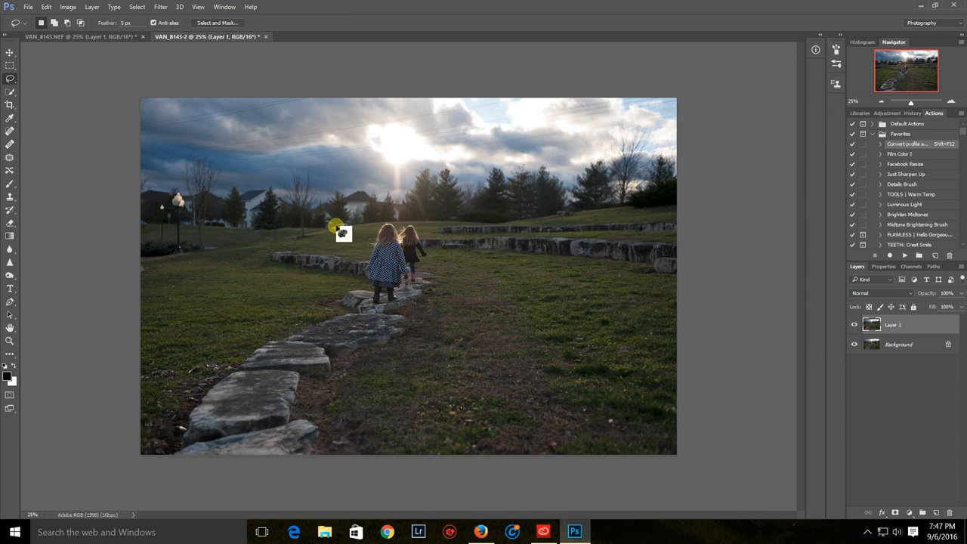
mouse_move(344, 219)
left_mouse_down()
mouse_move(328, 231)
mouse_move(356, 224)
mouse_move(342, 216)
left_mouse_up()
left_click(47, 7)
left_click(63, 191)
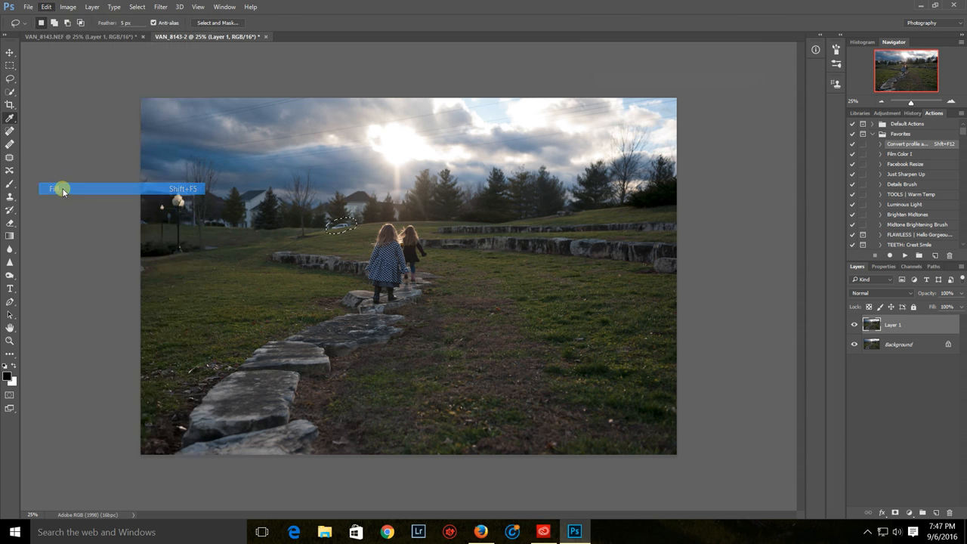
left_click(746, 98)
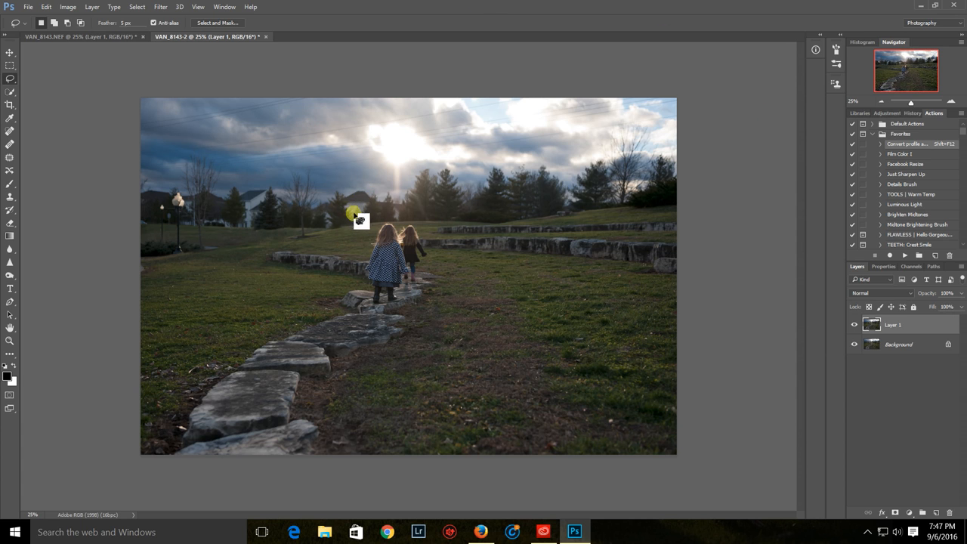
Lasso the bright building fragment between the trees above the girls' heads and replace it with a Content-Aware fill
mouse_move(393, 205)
left_mouse_down()
mouse_move(391, 220)
mouse_move(405, 210)
left_mouse_up()
left_click(46, 7)
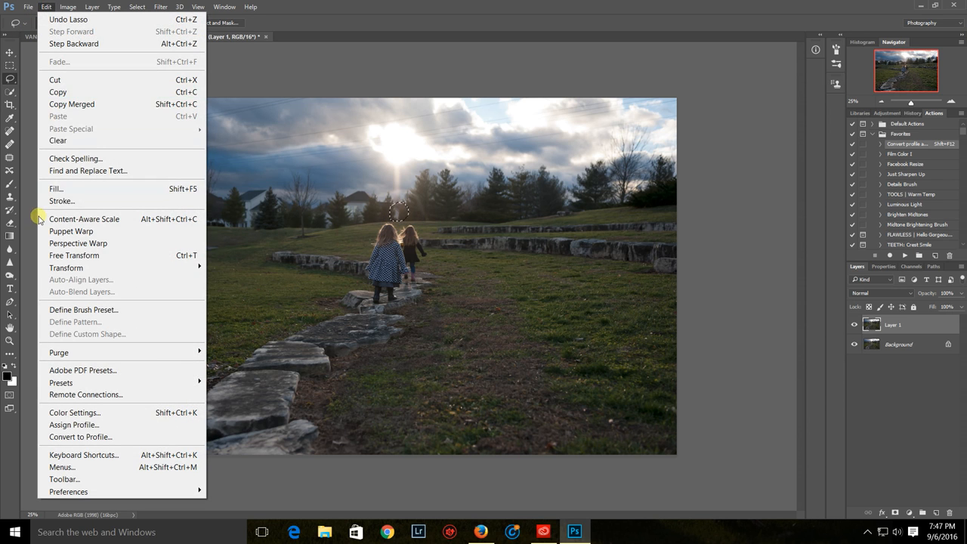
left_click(52, 188)
left_click(742, 99)
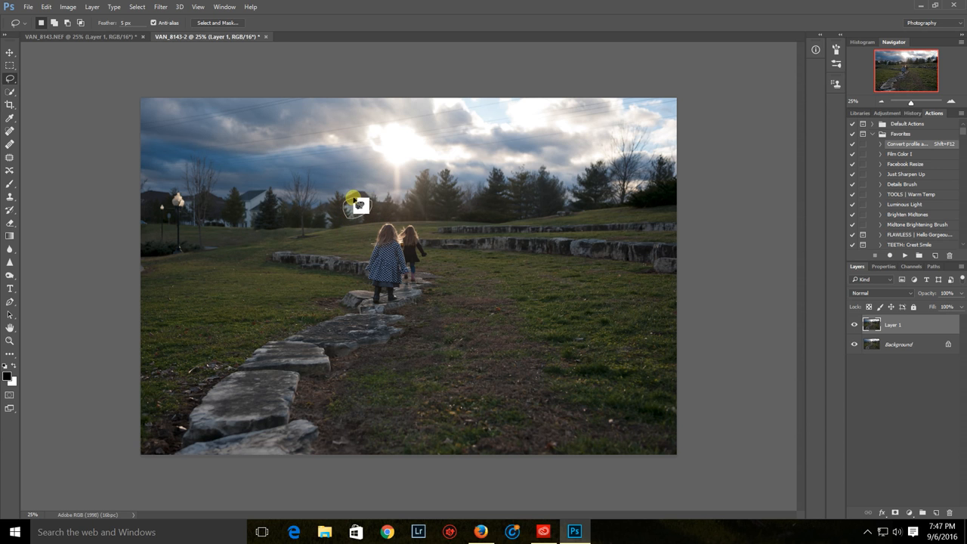
Lasso the lower part of the house behind the trees near the girls and replace it with a Content-Aware fill
left_click(46, 7)
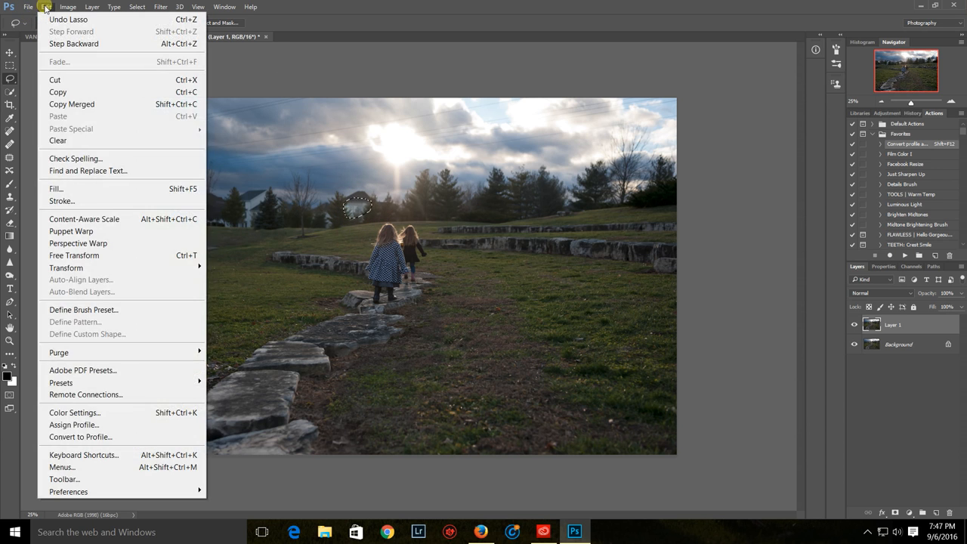
left_click(55, 189)
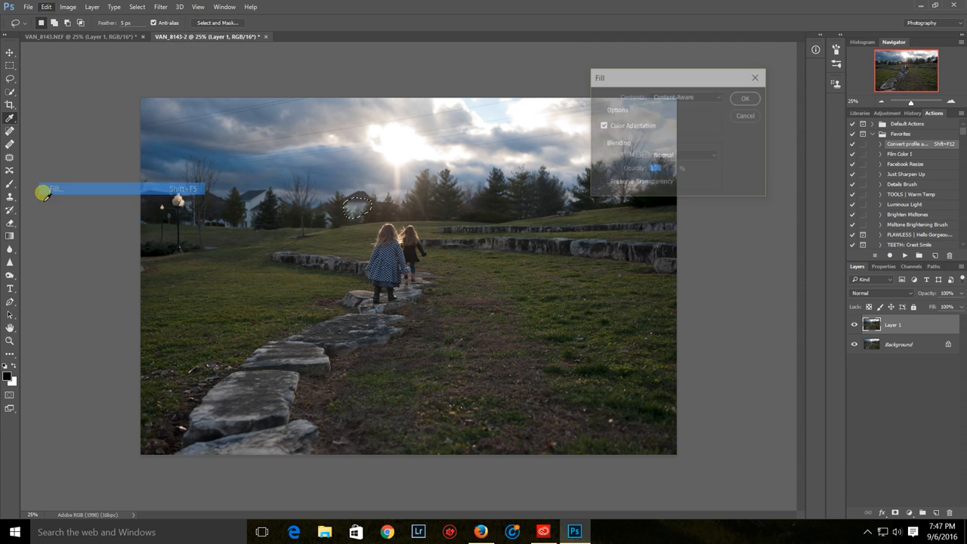
left_click(744, 96)
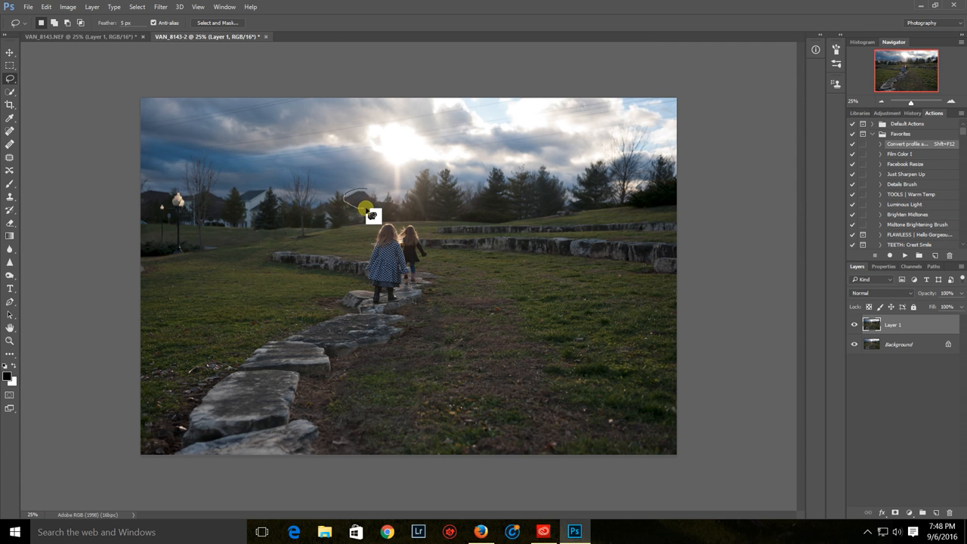
Lasso the remaining roof of that house, remove it with a Content-Aware fill, and clear the selection
left_click_drag(372, 193, 370, 192)
left_click(46, 7)
left_click(61, 188)
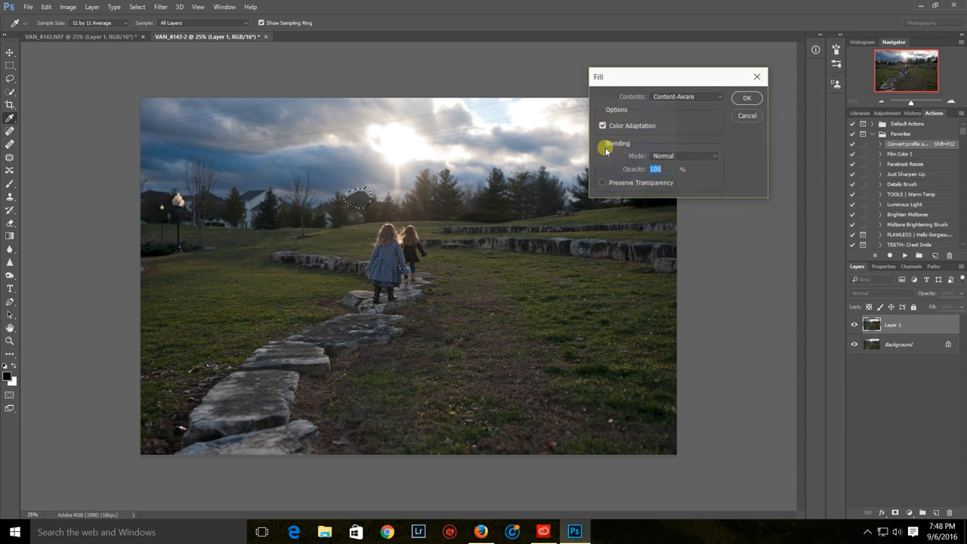
left_click(746, 98)
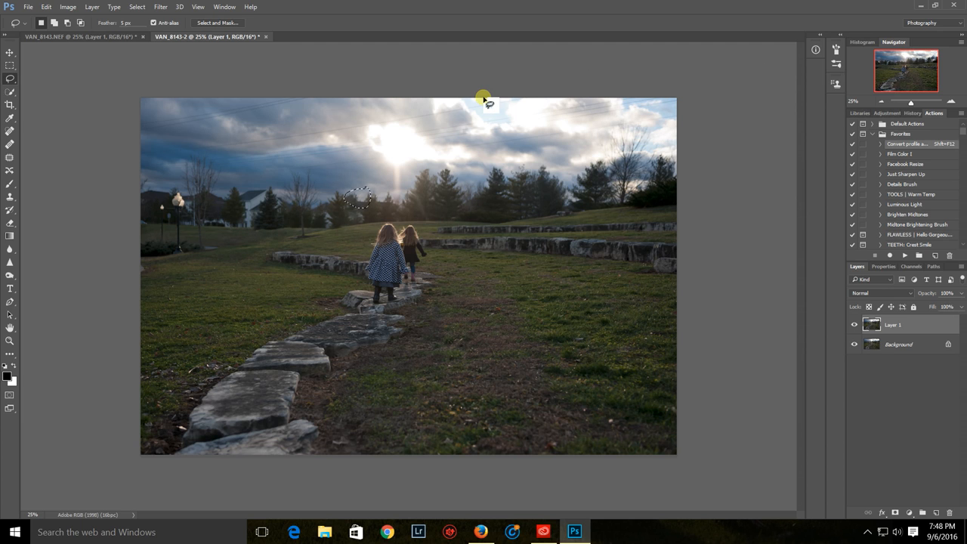
key("ctrl+d")
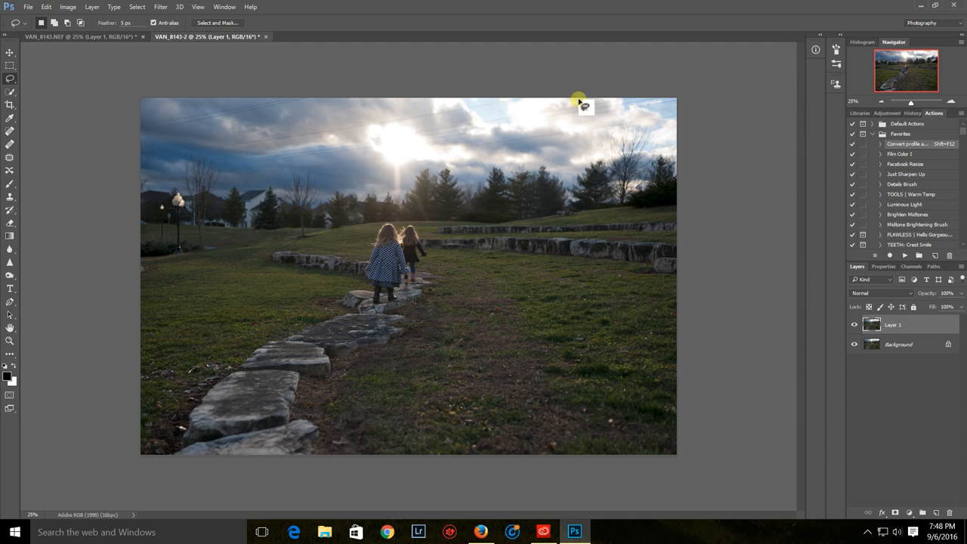
Lasso the small patch at the tree line where the car stood and clean it up with a Content-Aware fill
mouse_move(329, 211)
left_mouse_down()
mouse_move(324, 229)
mouse_move(336, 227)
mouse_move(328, 212)
left_mouse_up()
left_click(44, 8)
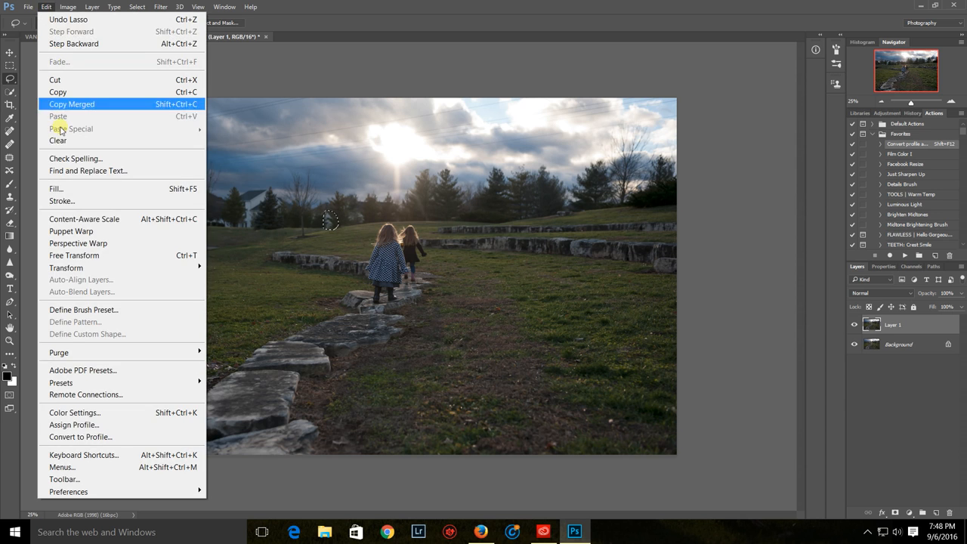
left_click(62, 188)
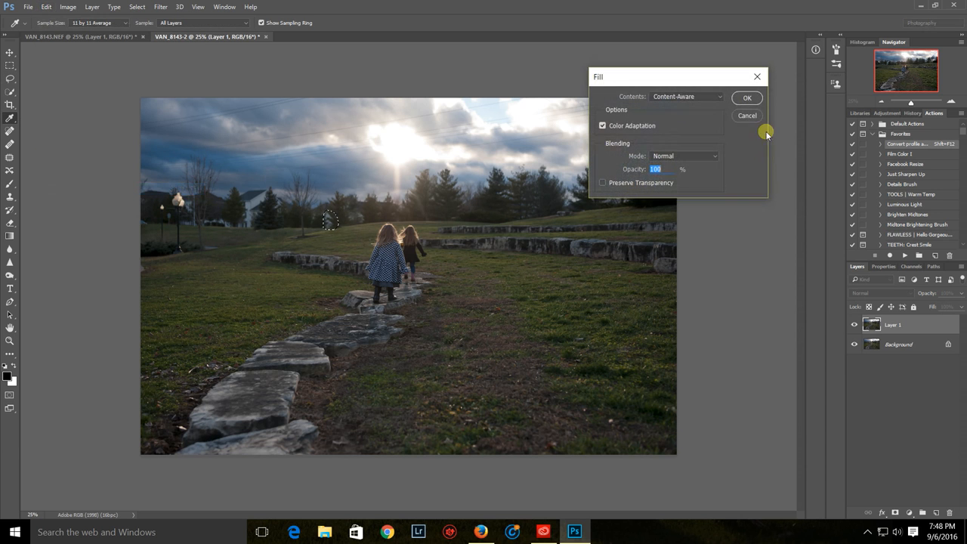
left_click(746, 97)
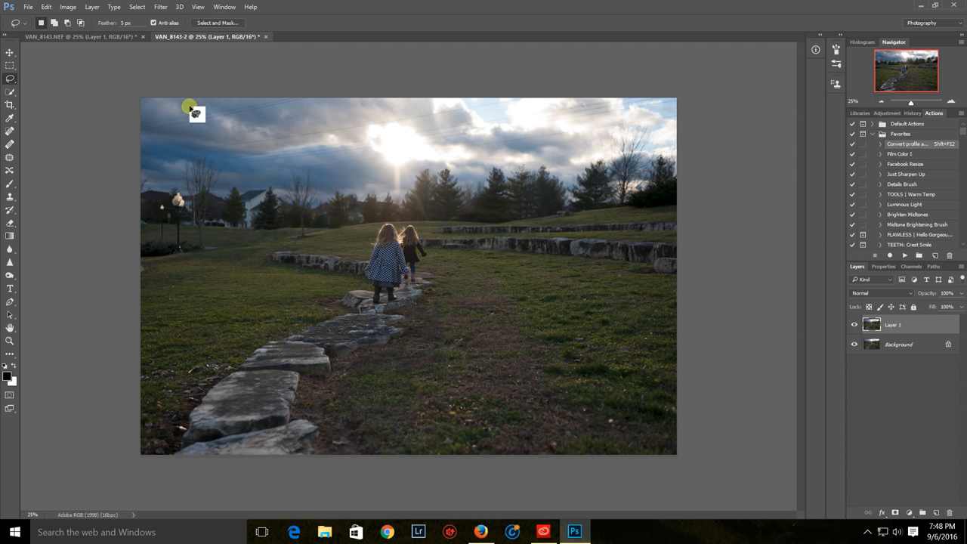
Use the Clone Stamp to cover the white house behind the trees near the lamp posts with grass and dark tree texture
left_click(10, 196)
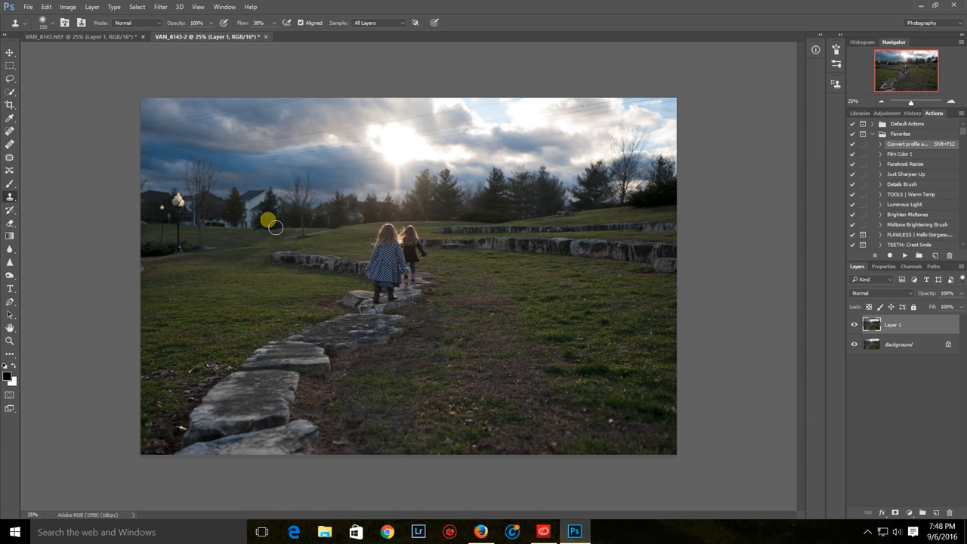
mouse_move(275, 227)
left_mouse_down()
mouse_move(251, 228)
mouse_move(267, 217)
mouse_move(256, 226)
left_mouse_up()
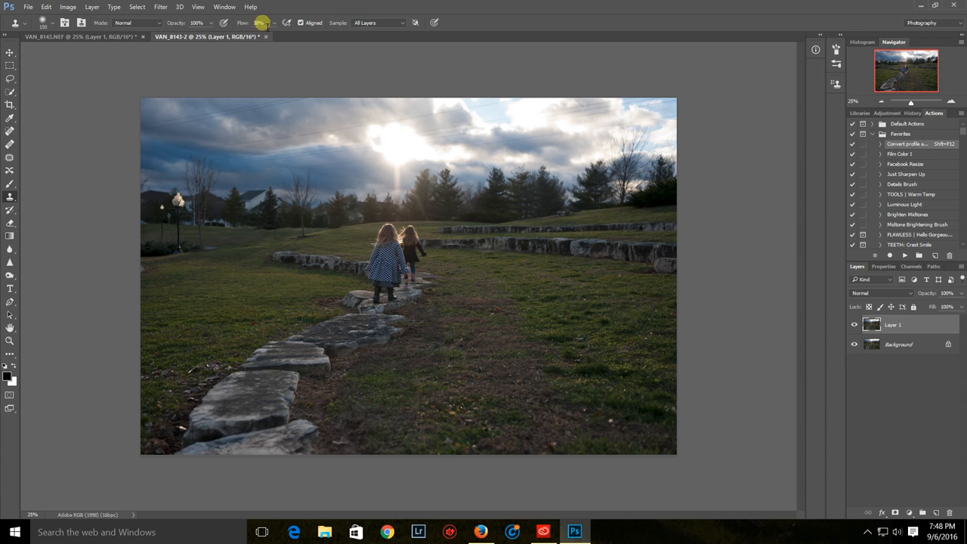
left_click(199, 22)
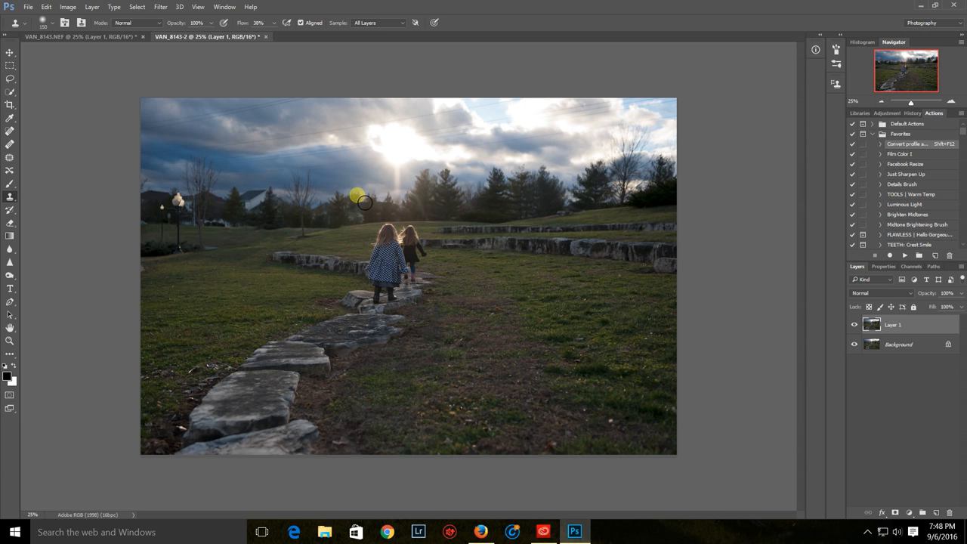
key("bracketleft")
key("bracketleft")
key("bracketleft")
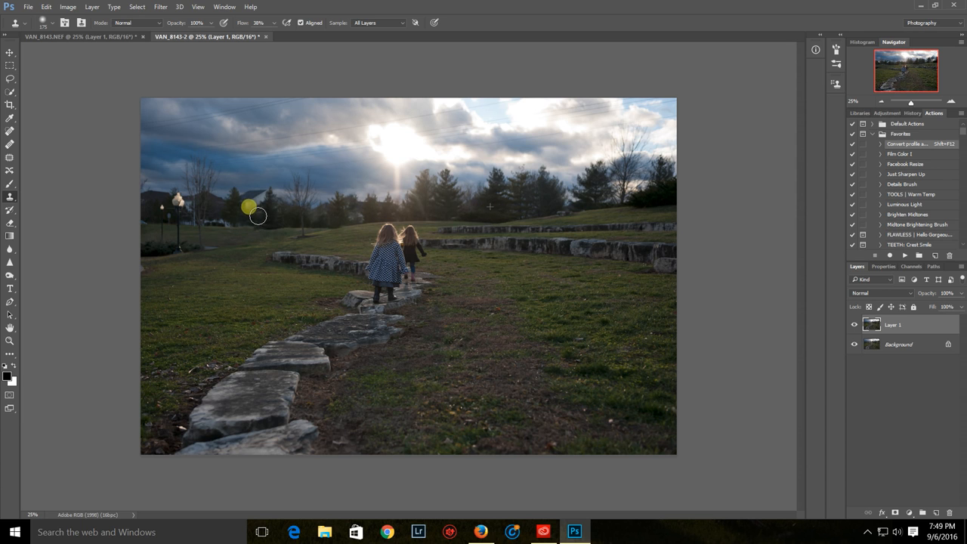
left_click_drag(269, 212, 254, 215)
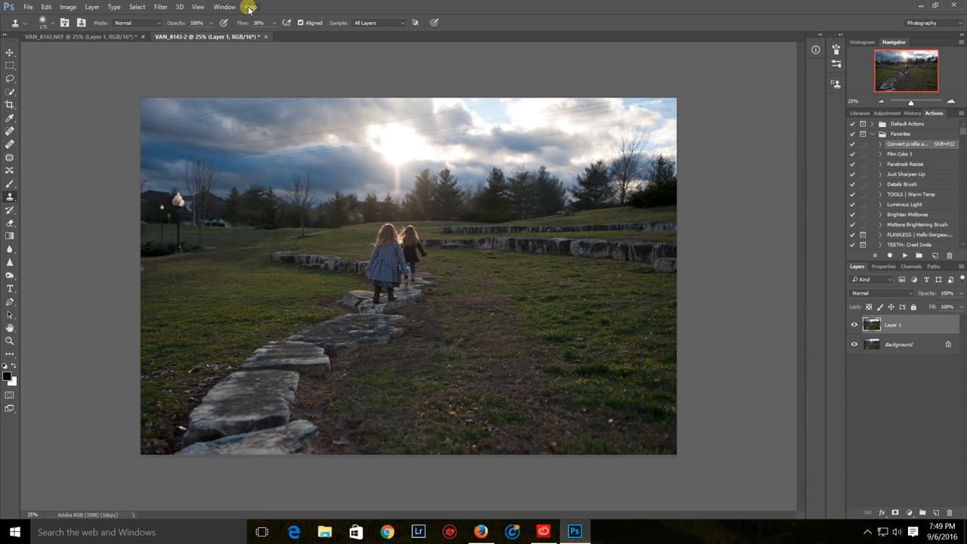
Add a new layer above Layer 1 and give the Brush a small, adjusted tree-line tip
left_click(13, 366)
left_click(10, 182)
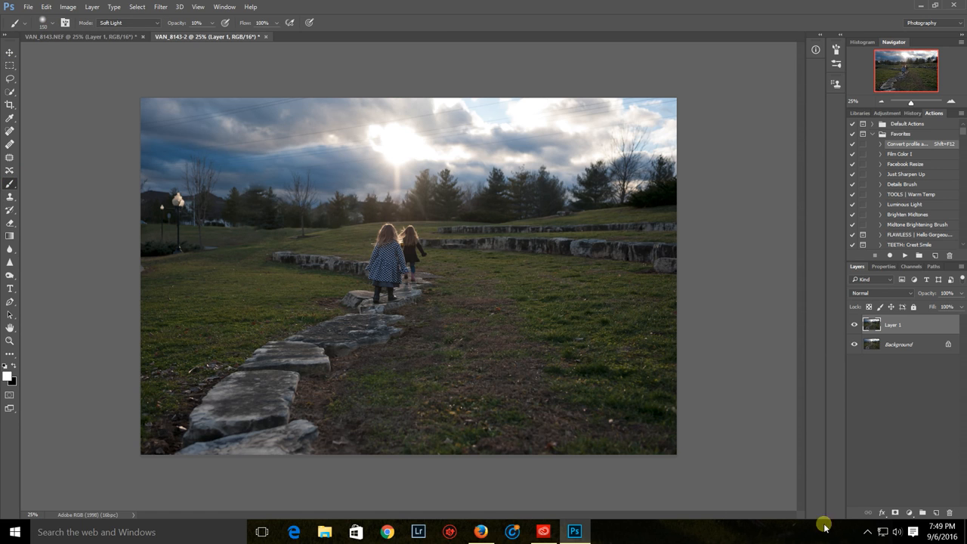
left_click(935, 512)
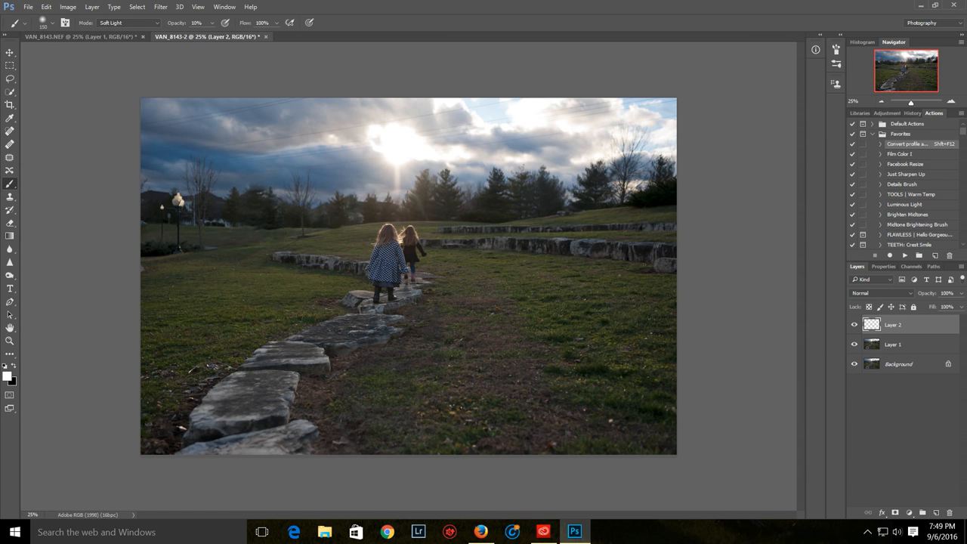
left_click(58, 23)
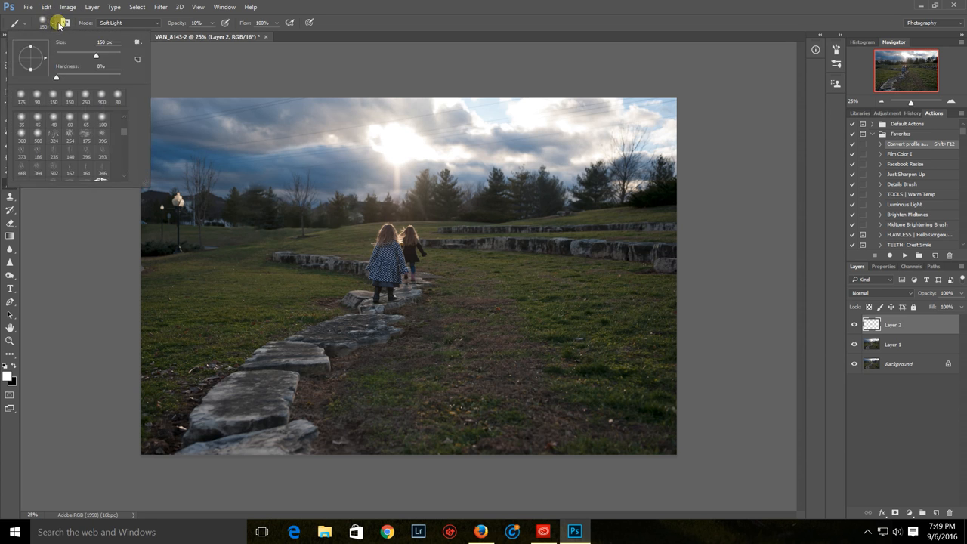
scroll(106, 143, "down", 3)
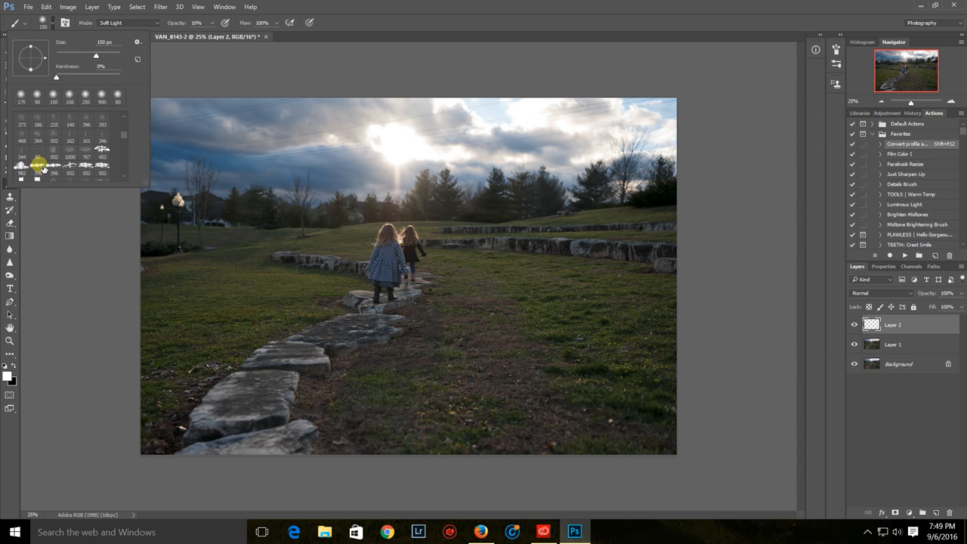
scroll(94, 143, "down", 1)
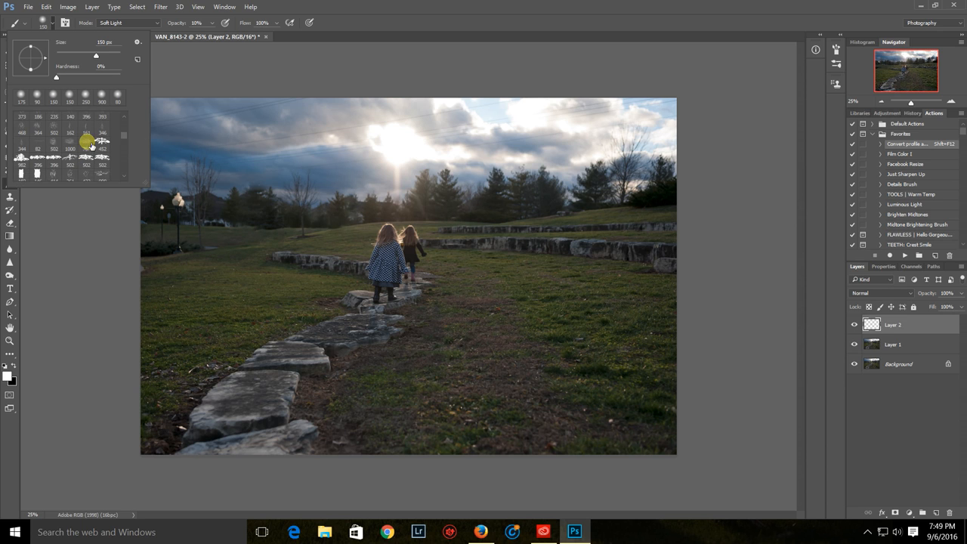
left_click(101, 160)
left_click_drag(45, 58, 45, 62)
left_click_drag(71, 63, 73, 63)
left_click(282, 7)
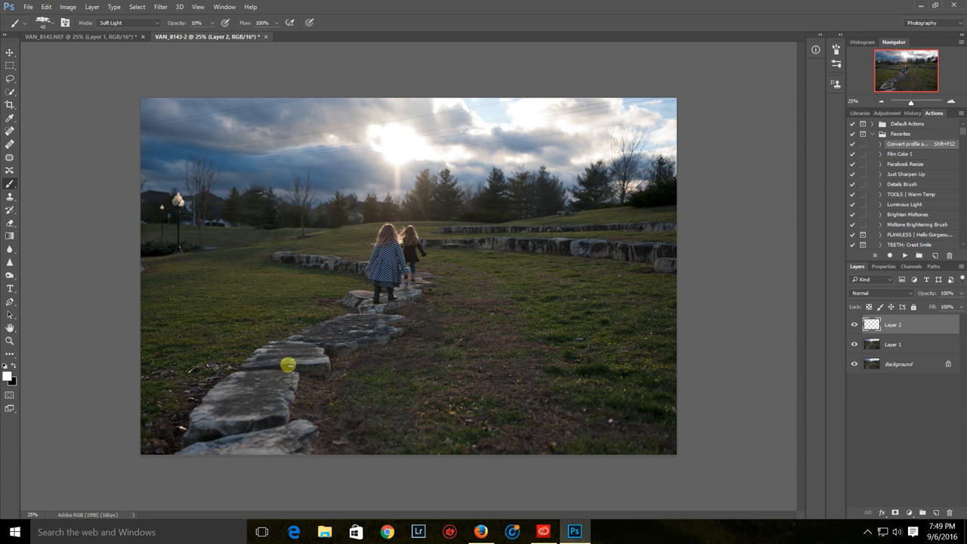
Sample a dark colour from the tree line, set the brush mode to Color, and paint trees where the house stood
left_click(337, 219, "alt")
left_click(141, 22)
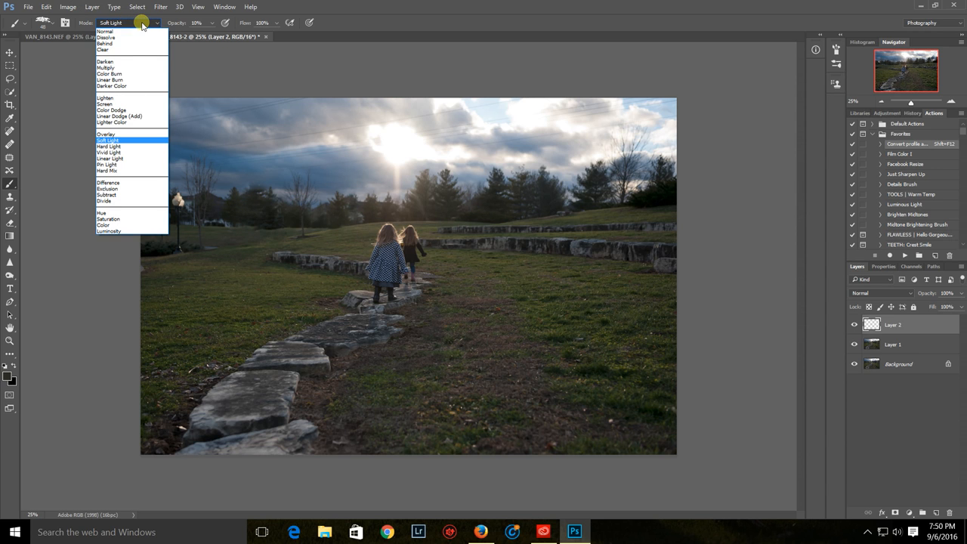
left_click(105, 225)
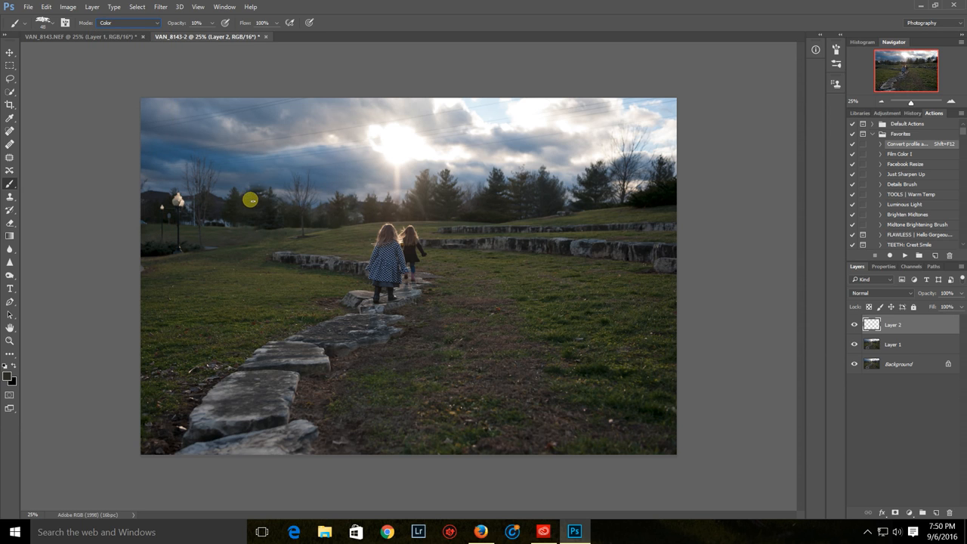
mouse_move(219, 202)
left_mouse_down()
mouse_move(259, 206)
mouse_move(241, 198)
mouse_move(252, 185)
mouse_move(274, 199)
mouse_move(258, 203)
mouse_move(278, 210)
mouse_move(248, 204)
left_mouse_up()
mouse_move(245, 194)
left_mouse_down()
mouse_move(276, 194)
mouse_move(254, 181)
mouse_move(259, 212)
mouse_move(251, 183)
mouse_move(218, 209)
mouse_move(218, 197)
mouse_move(228, 223)
left_mouse_up()
mouse_move(225, 226)
left_mouse_down()
mouse_move(220, 218)
mouse_move(234, 224)
mouse_move(259, 205)
mouse_move(218, 218)
mouse_move(278, 207)
left_mouse_up()
Raise the brush opacity to 55% and paint stronger trees over the former house area
left_click(212, 23)
left_click_drag(209, 35, 233, 36)
left_click(310, 10)
mouse_move(227, 225)
left_mouse_down()
mouse_move(216, 219)
mouse_move(220, 197)
mouse_move(225, 214)
mouse_move(230, 194)
mouse_move(254, 214)
mouse_move(259, 190)
mouse_move(271, 199)
mouse_move(255, 184)
mouse_move(241, 199)
mouse_move(251, 208)
left_mouse_up()
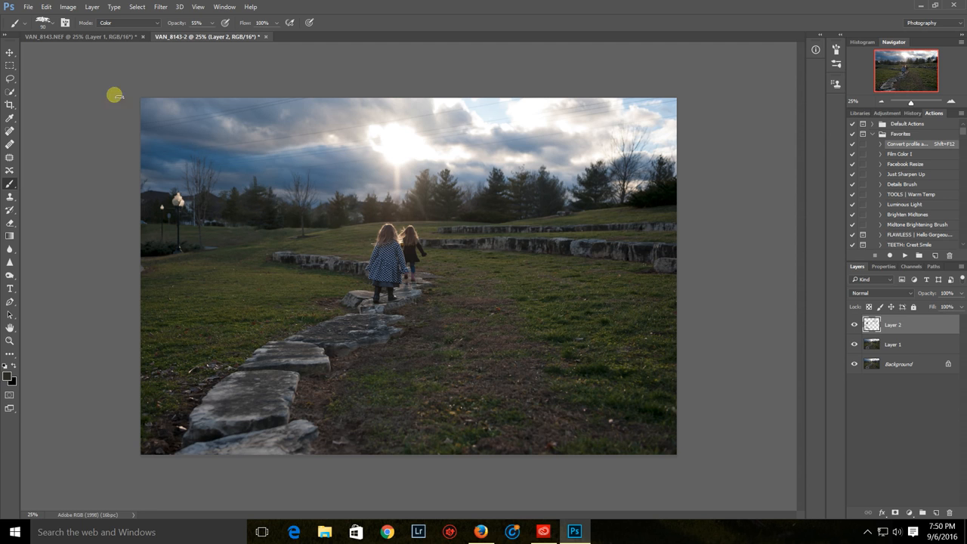
Add a layer mask to Layer 2 and set the tree brush to 150 px with a white foreground colour
left_click(14, 366)
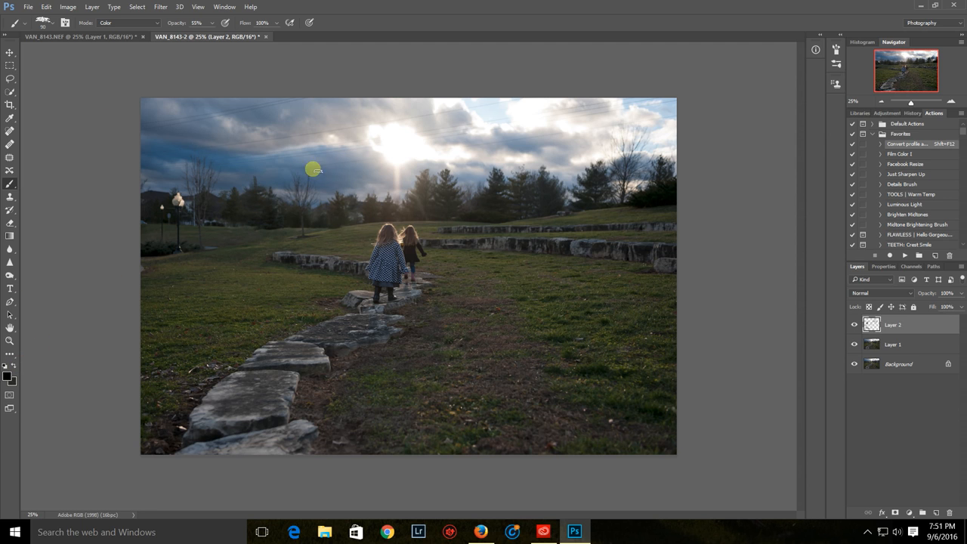
left_click(895, 512)
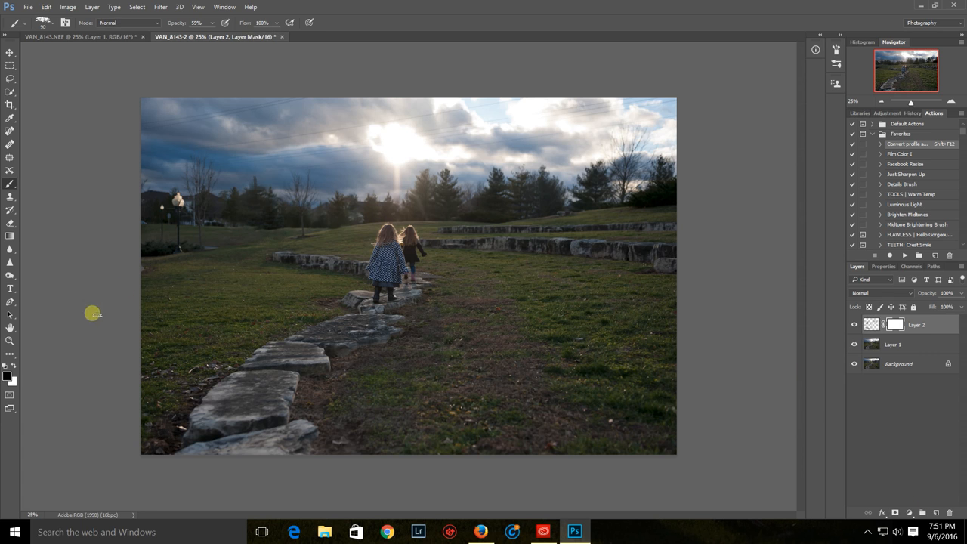
key("bracketright")
key("bracketright")
key("bracketright")
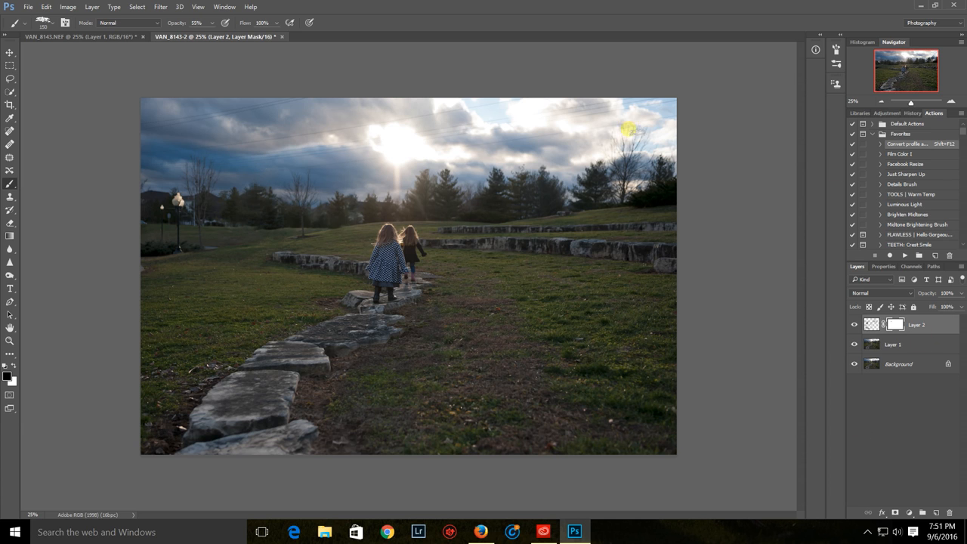
left_click(11, 363)
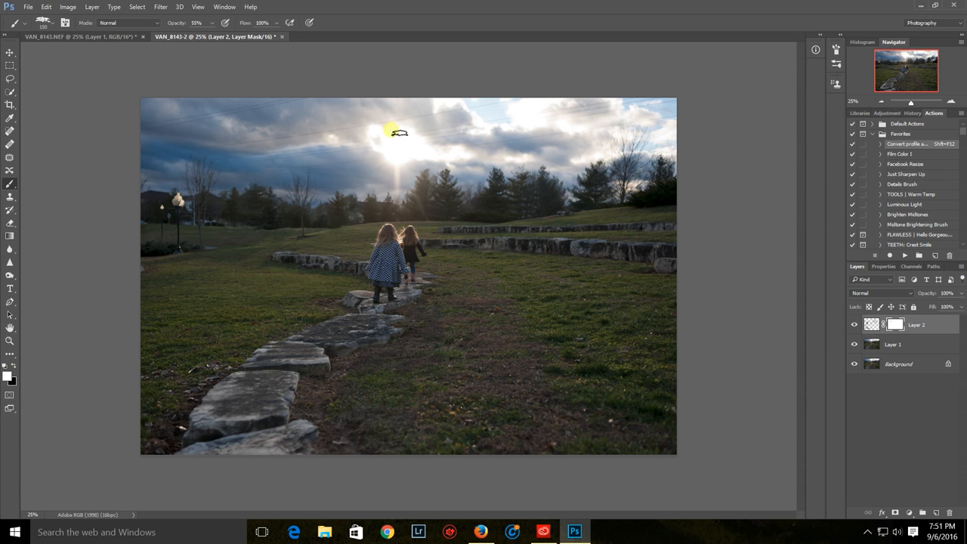
Reduce the tree brush to 100 px and paint more trees on Layer 2 along the tree line between the bare tree and the girls
key("bracketleft")
left_click(898, 345)
key("shift+alt+c")
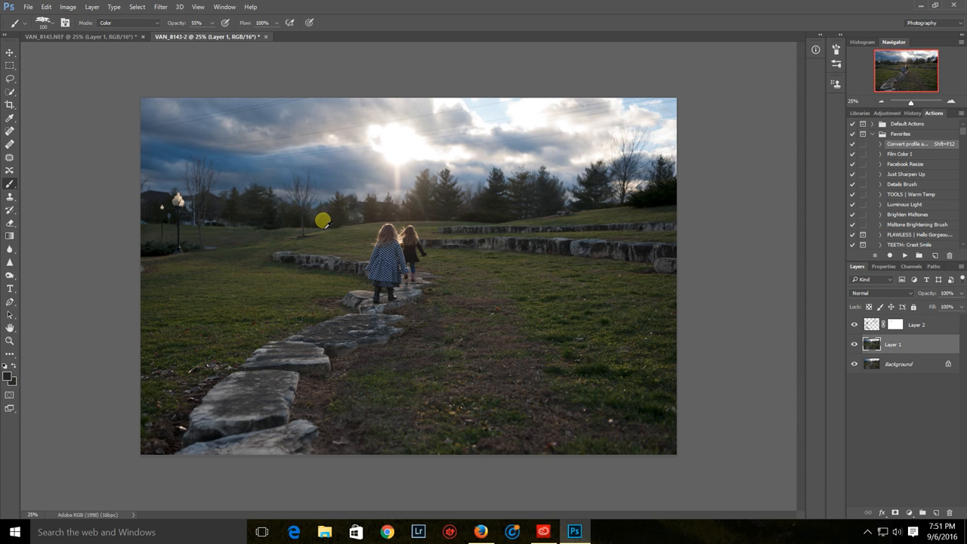
left_click(873, 324)
mouse_move(326, 212)
left_mouse_down()
mouse_move(317, 217)
mouse_move(330, 231)
left_mouse_up()
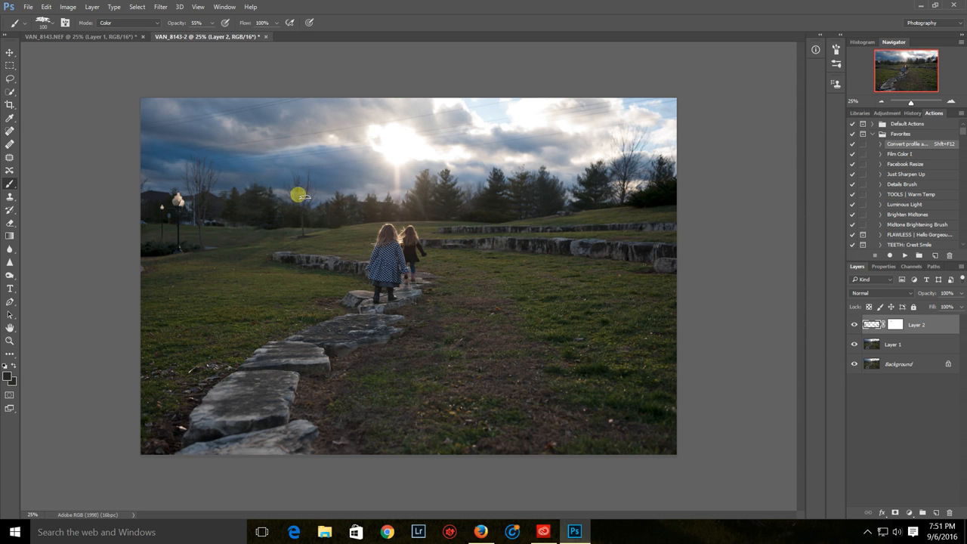
mouse_move(347, 207)
left_mouse_down()
mouse_move(346, 232)
mouse_move(358, 219)
left_mouse_up()
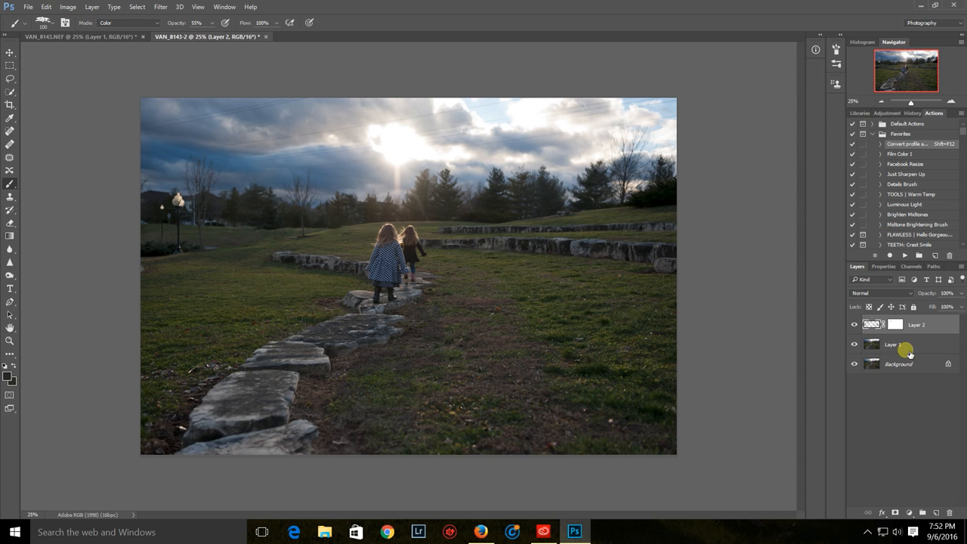
Merge Layer 2 into Layer 1 and convert the photo to the sRGB profile at 8 bits per channel
key("shift+F12")
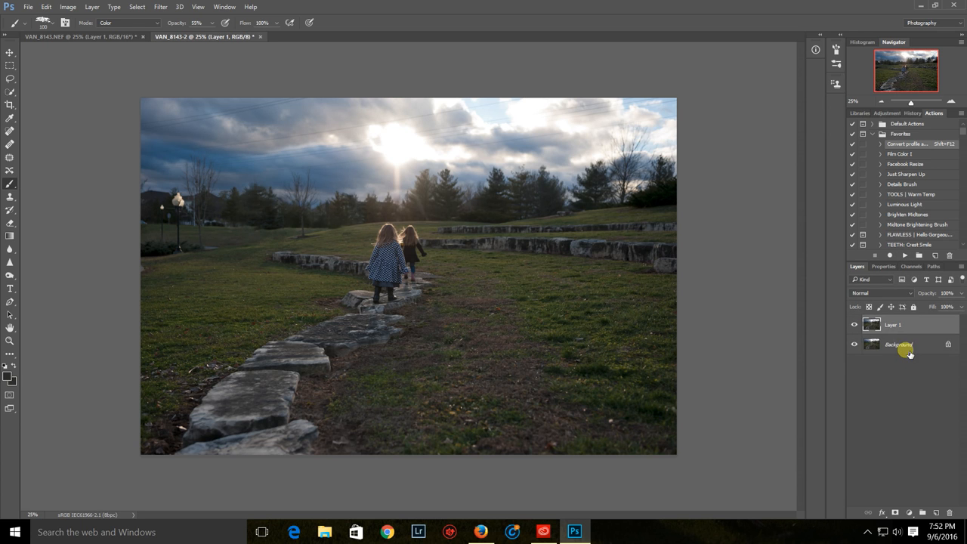
Set a crop that cuts off the lamp posts on the photo's left side and trims the lowest stones along the bottom edge
left_click(10, 105)
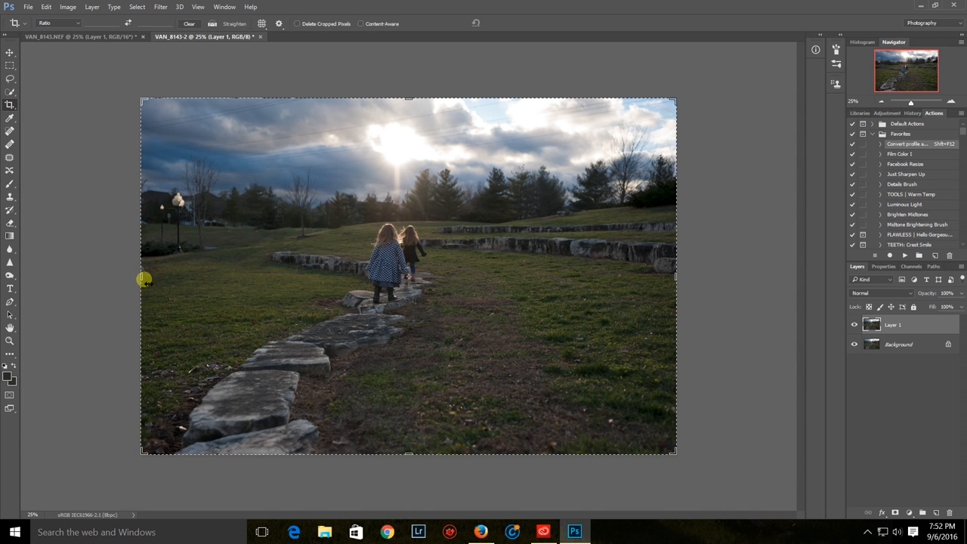
left_click_drag(142, 278, 173, 280)
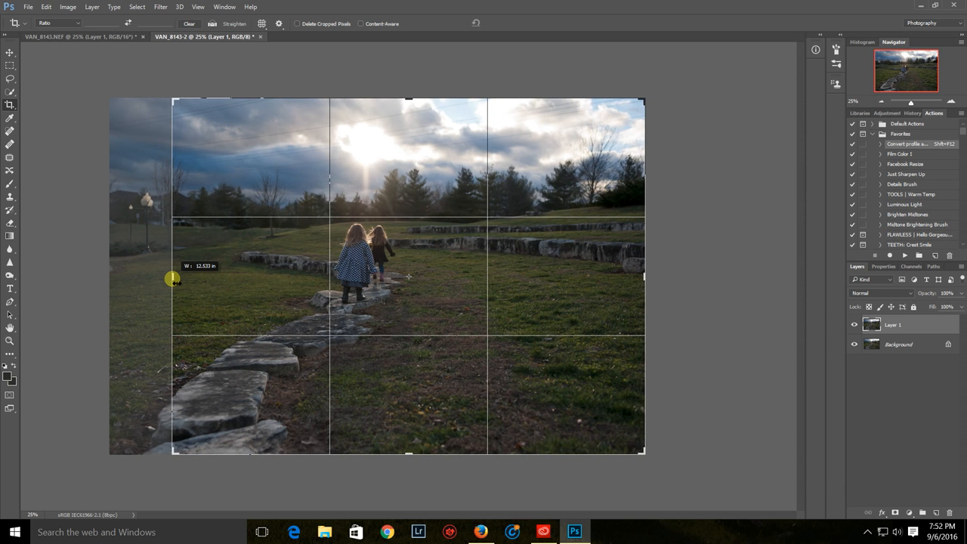
left_click_drag(173, 280, 174, 280)
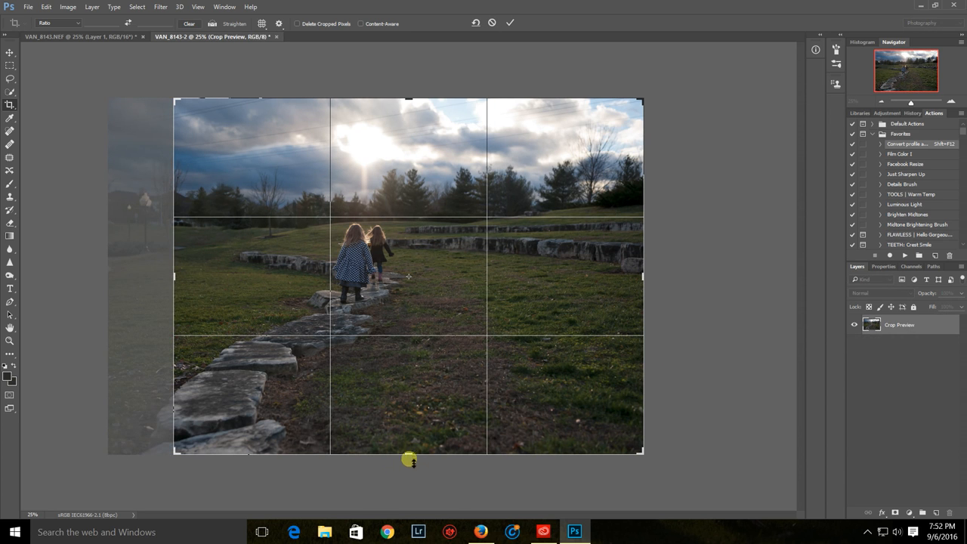
left_click_drag(409, 455, 413, 441)
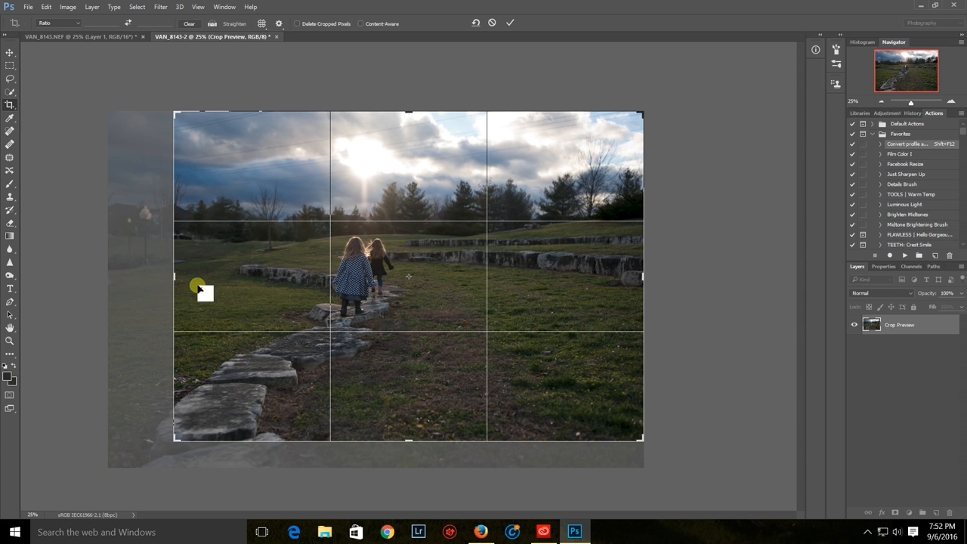
left_click_drag(175, 276, 181, 276)
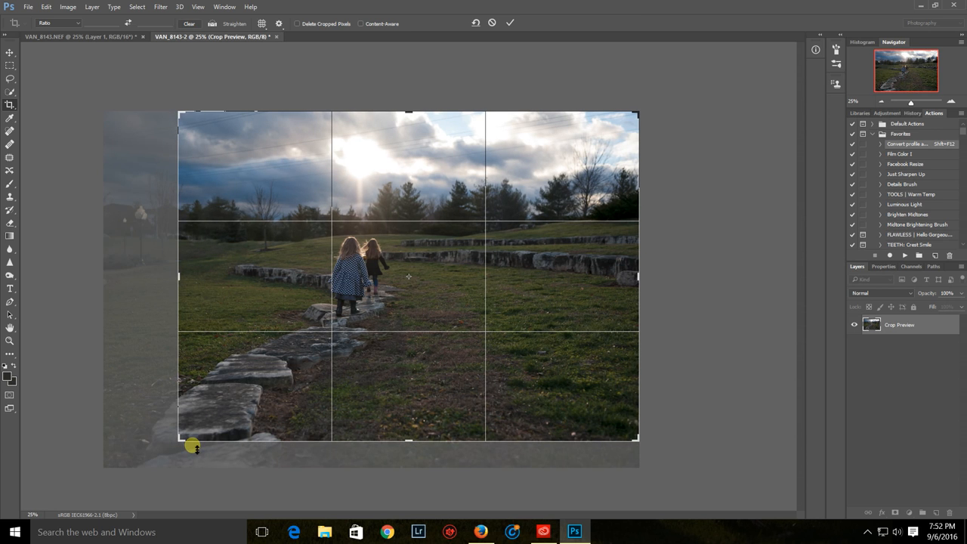
left_click_drag(410, 442, 415, 436)
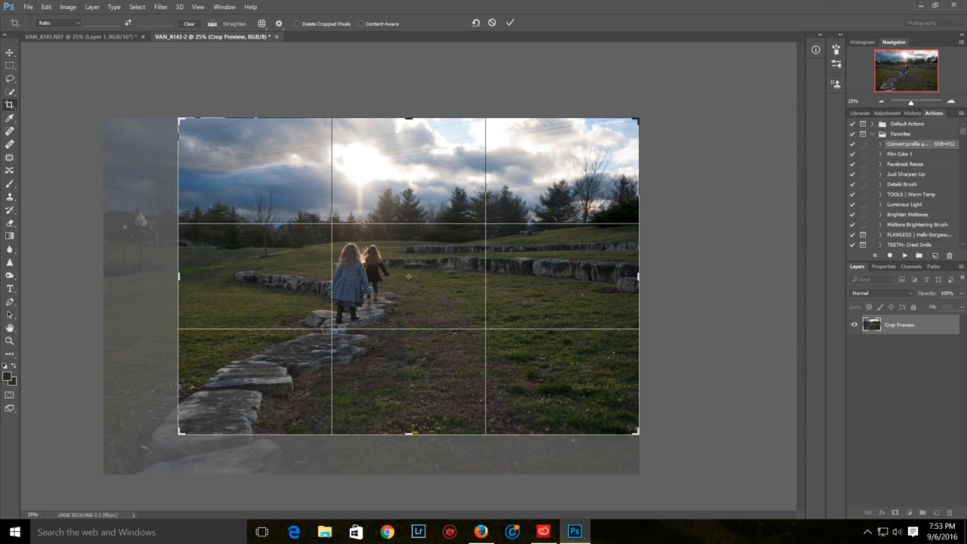